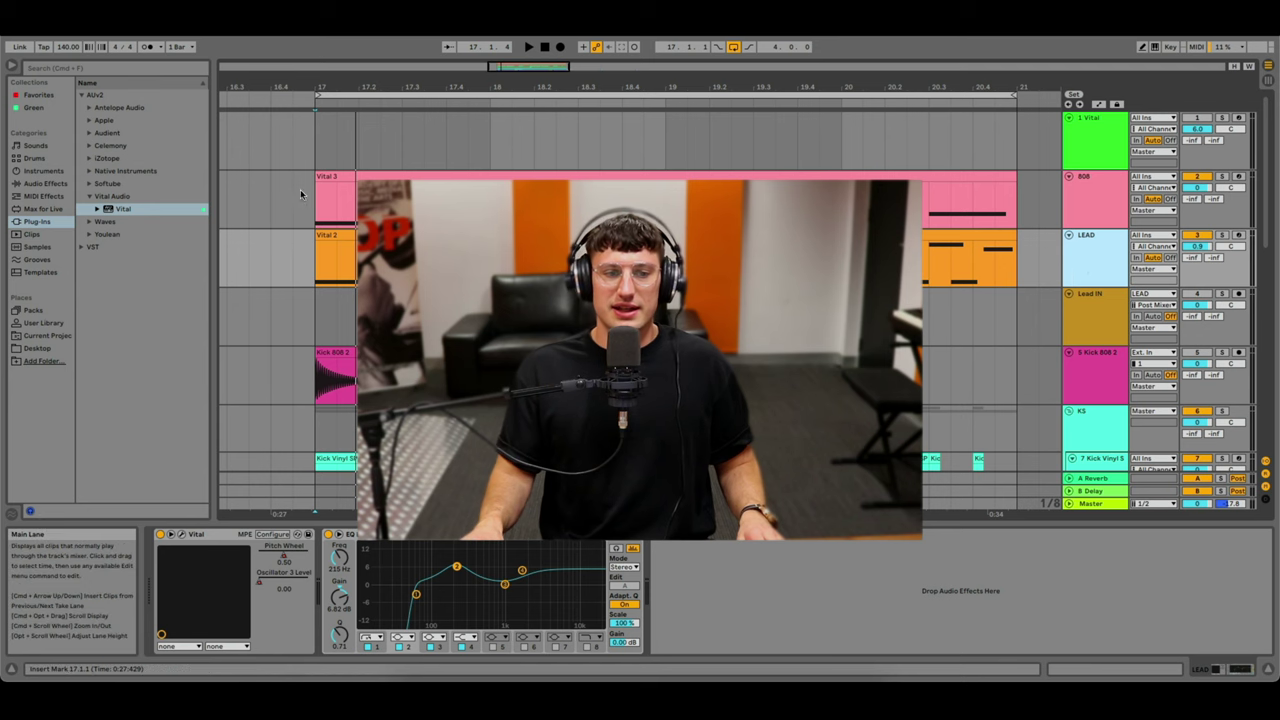
Play the arrangement from bar 17 to hear the existing lead and 808.
{"action": "left_click", "coordinate": [318, 262]}
{"action": "key", "text": "space"}
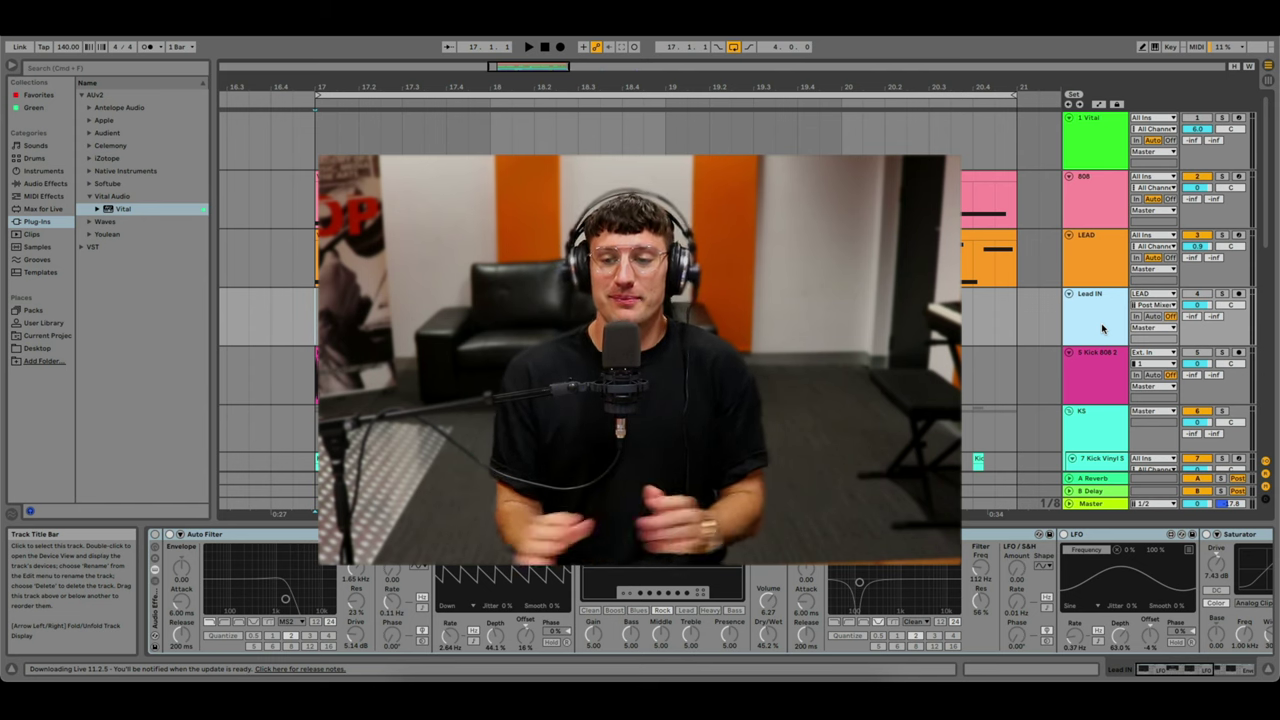
Insert a new MIDI track directly below the LEAD track.
{"action": "left_click", "coordinate": [1097, 284]}
{"action": "key", "text": "super+shift+t"}
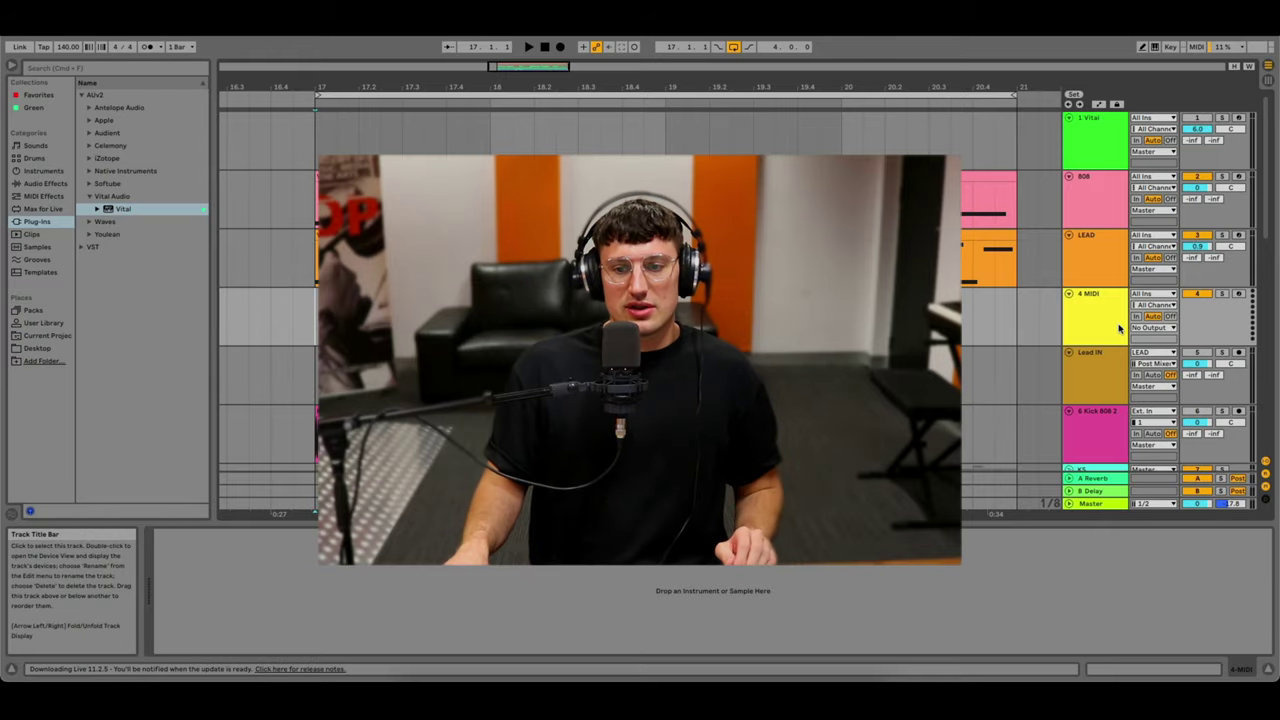
{"action": "right_click", "coordinate": [1105, 318]}
{"action": "left_click", "coordinate": [1165, 538]}
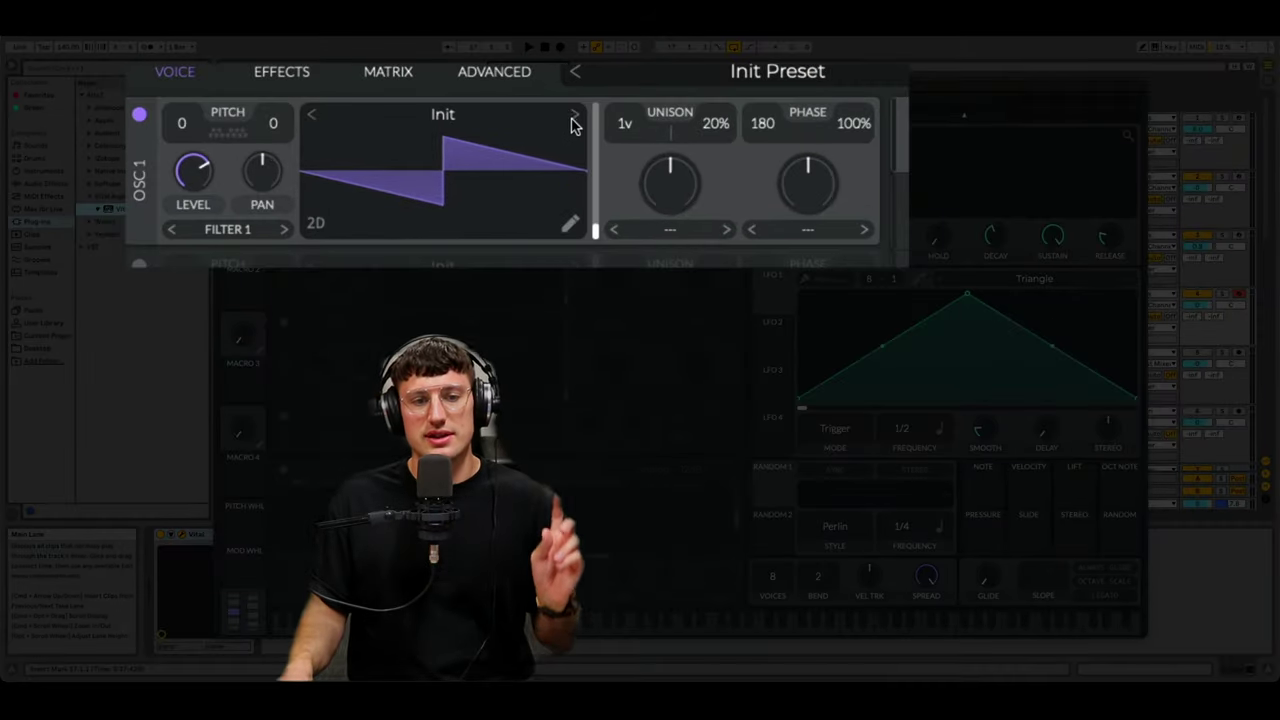
Set oscillator 1 to the Basic Shapes wavetable at its saw frame, with 16 unison voices.
{"action": "left_click", "coordinate": [574, 123]}
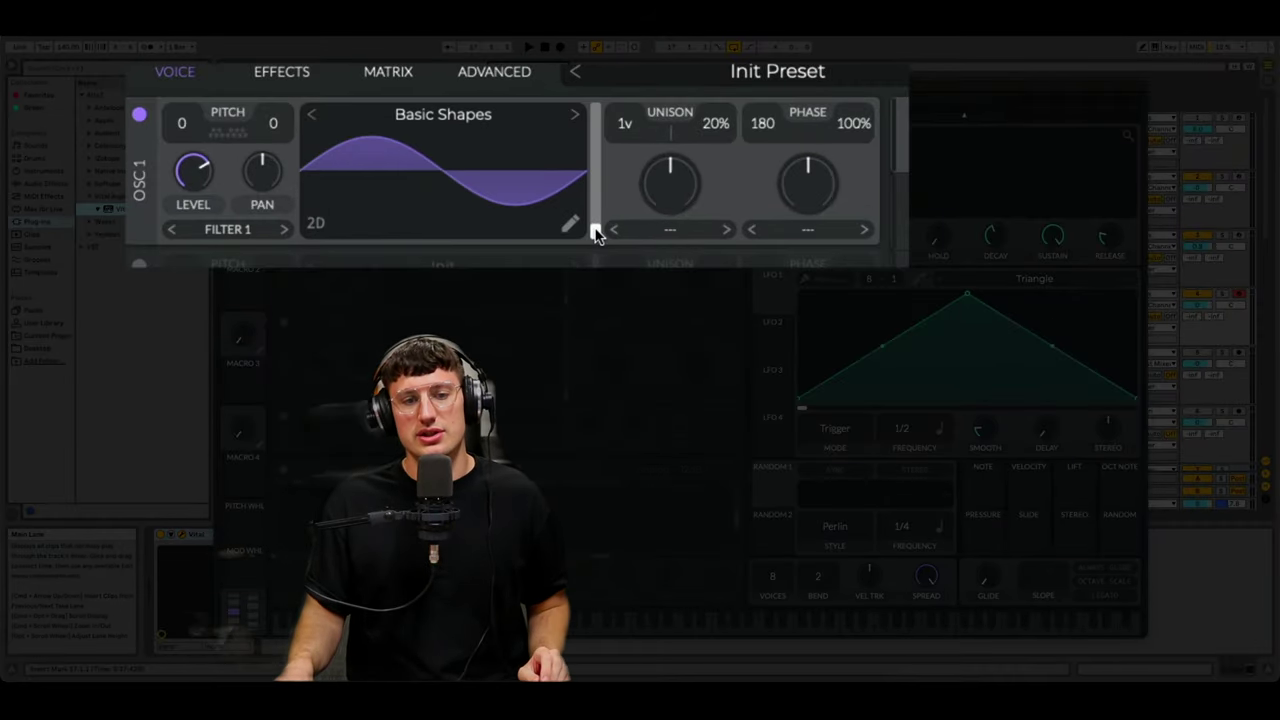
{"action": "left_click_drag", "start_coordinate": [591, 230], "coordinate": [589, 173]}
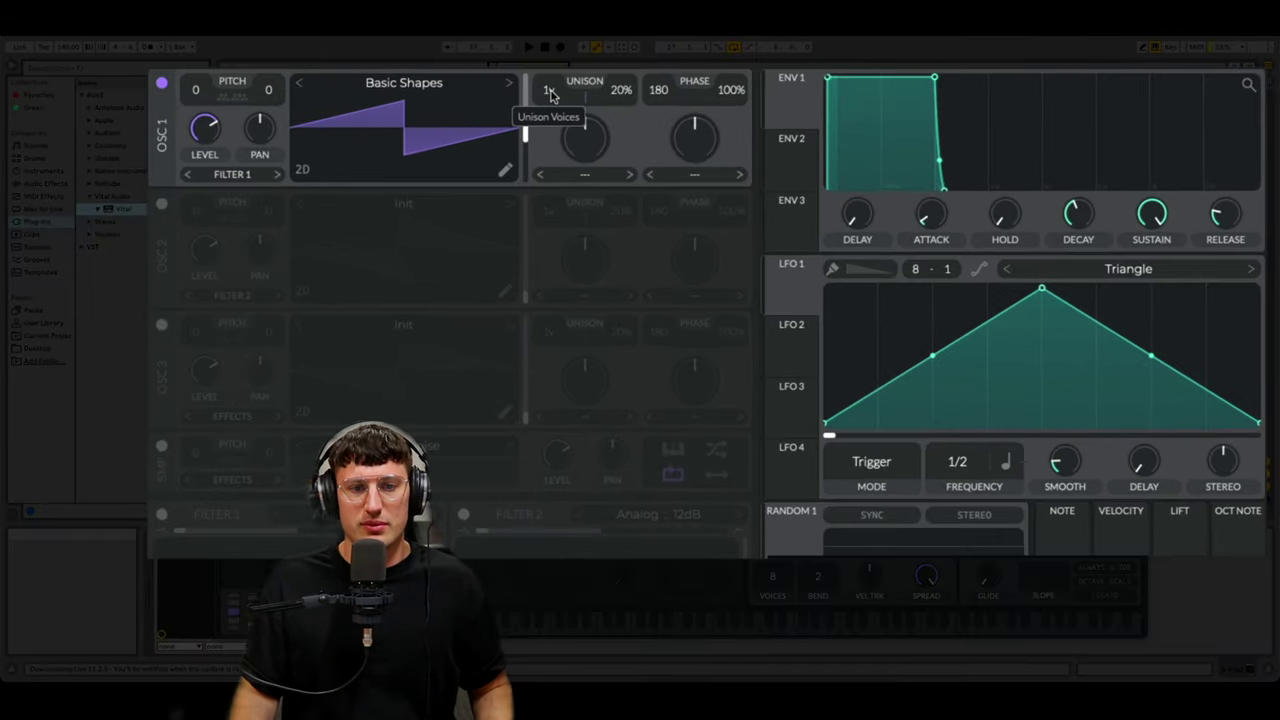
{"action": "left_click_drag", "start_coordinate": [586, 142], "coordinate": [586, 82]}
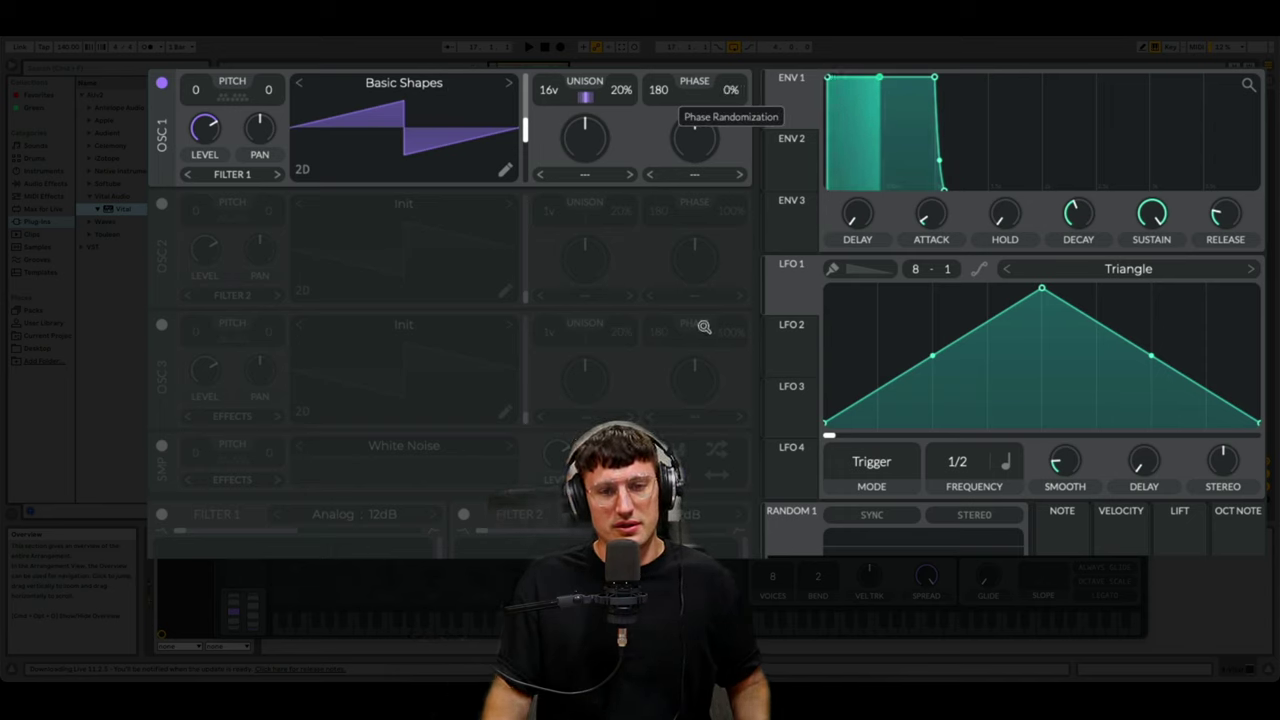
Compare oscillator 1's phase randomization at 0% and 100%, leave it at 100%, and set unison detune to 23%.
{"action": "left_click_drag", "start_coordinate": [732, 89], "coordinate": [732, 139]}
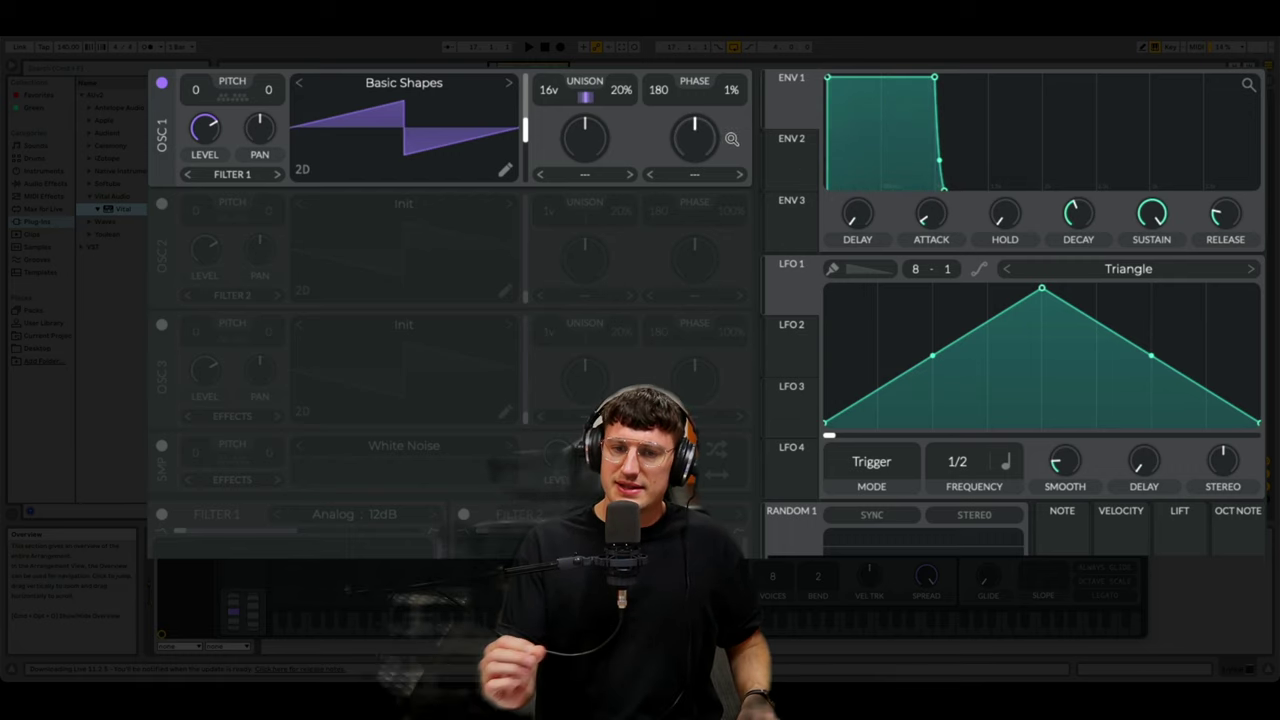
{"action": "left_click_drag", "start_coordinate": [734, 94], "coordinate": [734, 44]}
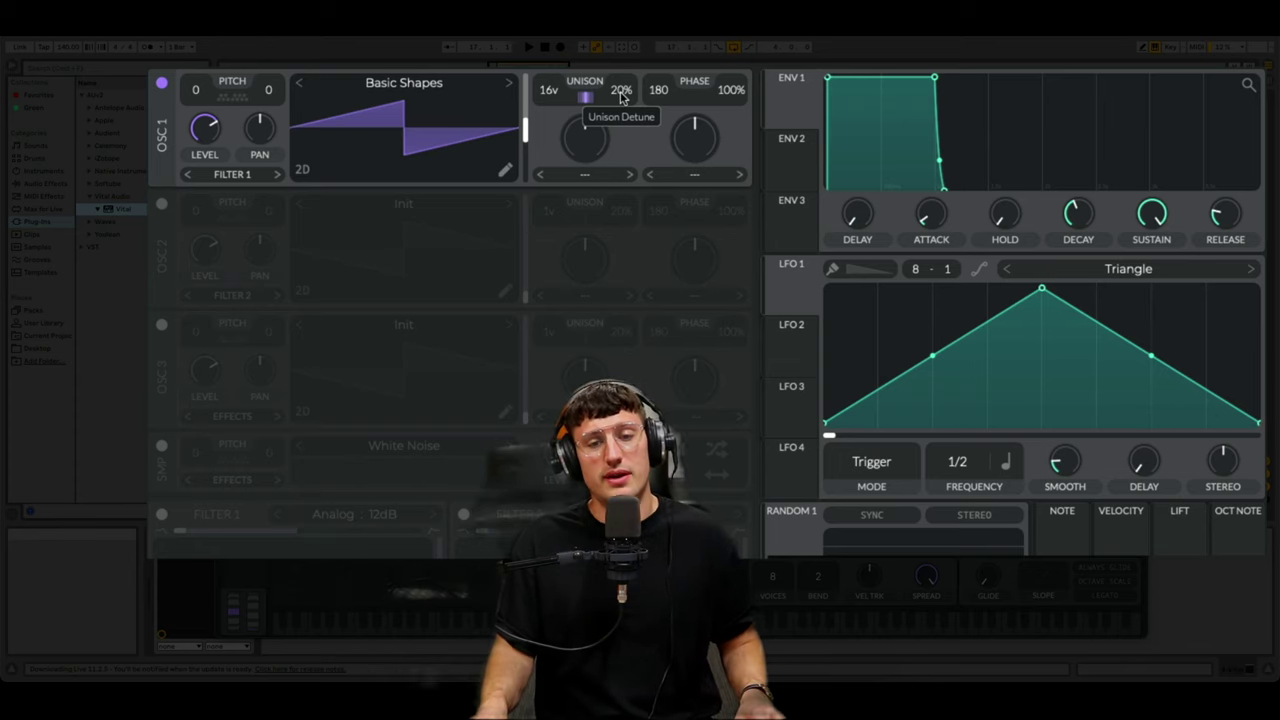
{"action": "left_click_drag", "start_coordinate": [621, 108], "coordinate": [622, 137]}
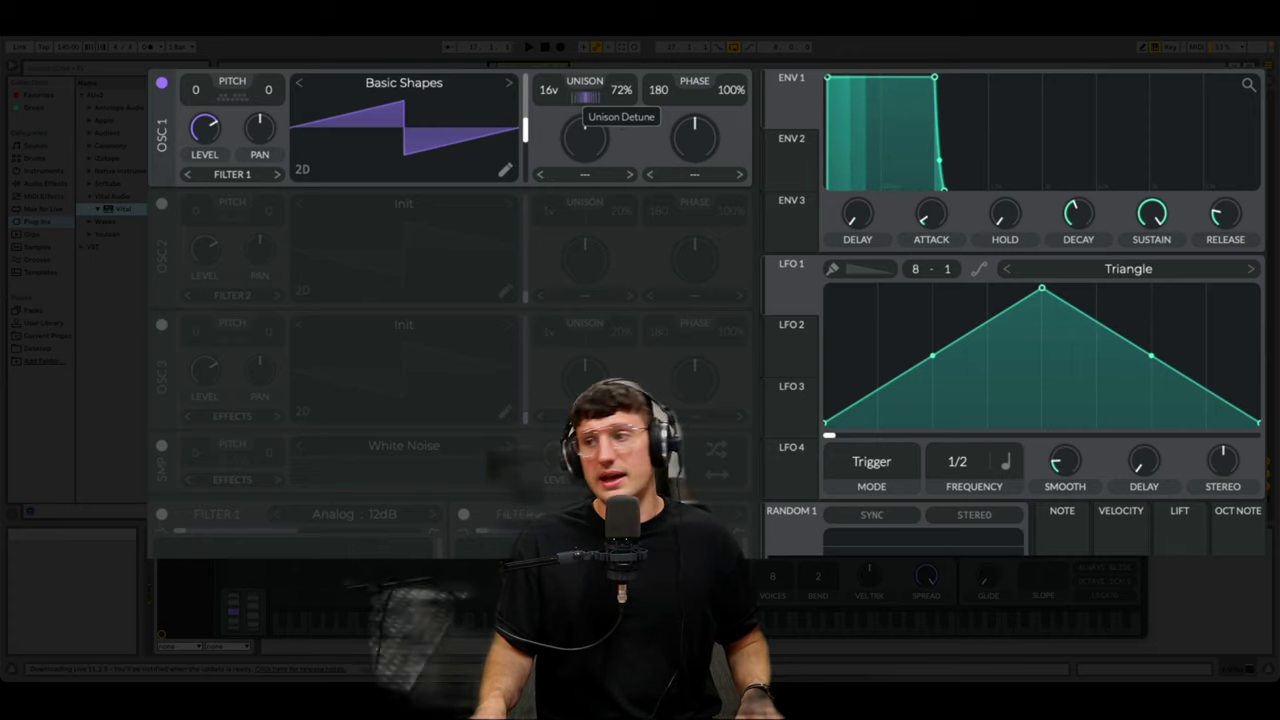
{"action": "left_click_drag", "start_coordinate": [621, 90], "coordinate": [621, 38]}
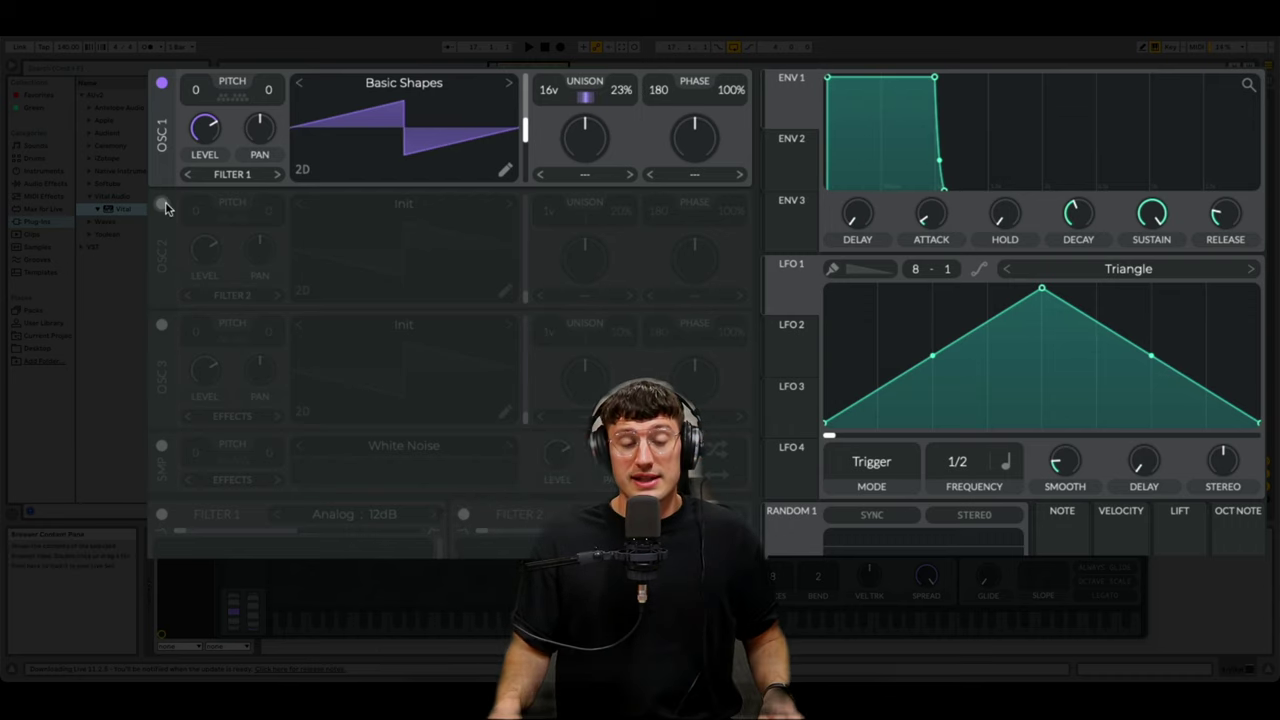
Enable oscillator 2 with a square wave from Basic Shapes and set its phase randomization to 0%.
{"action": "left_click", "coordinate": [162, 204]}
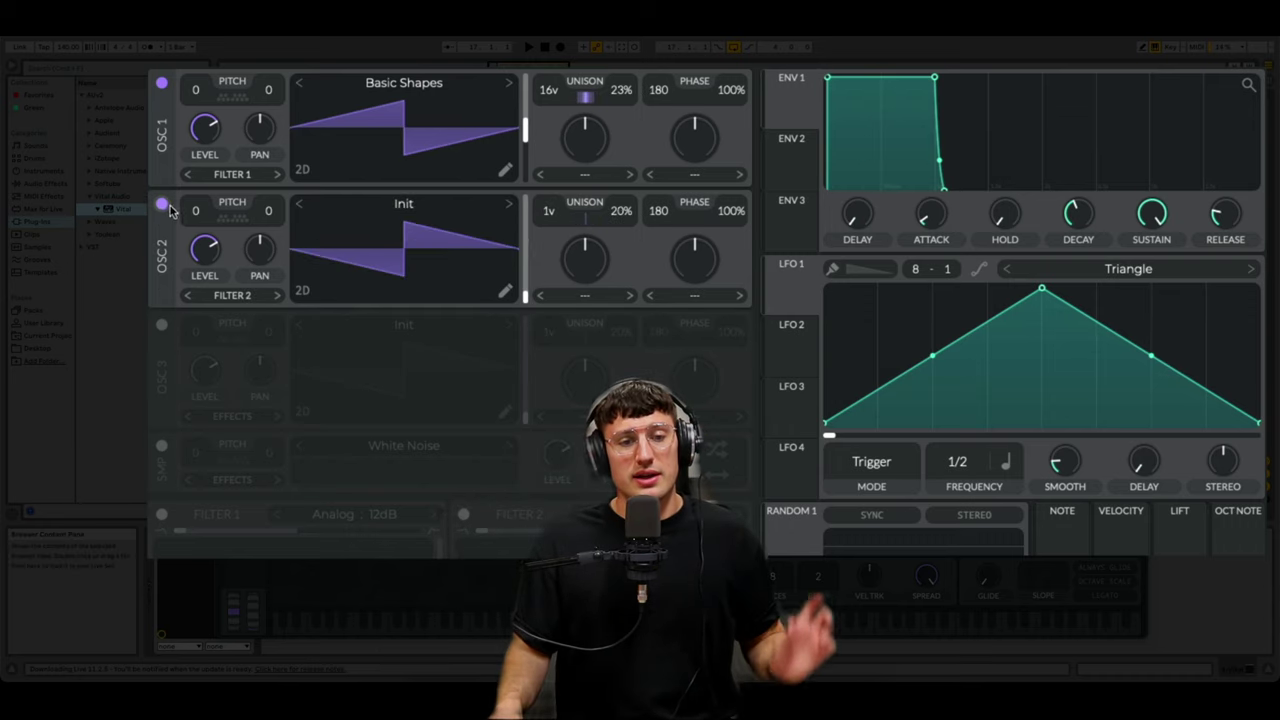
{"action": "left_click", "coordinate": [509, 208]}
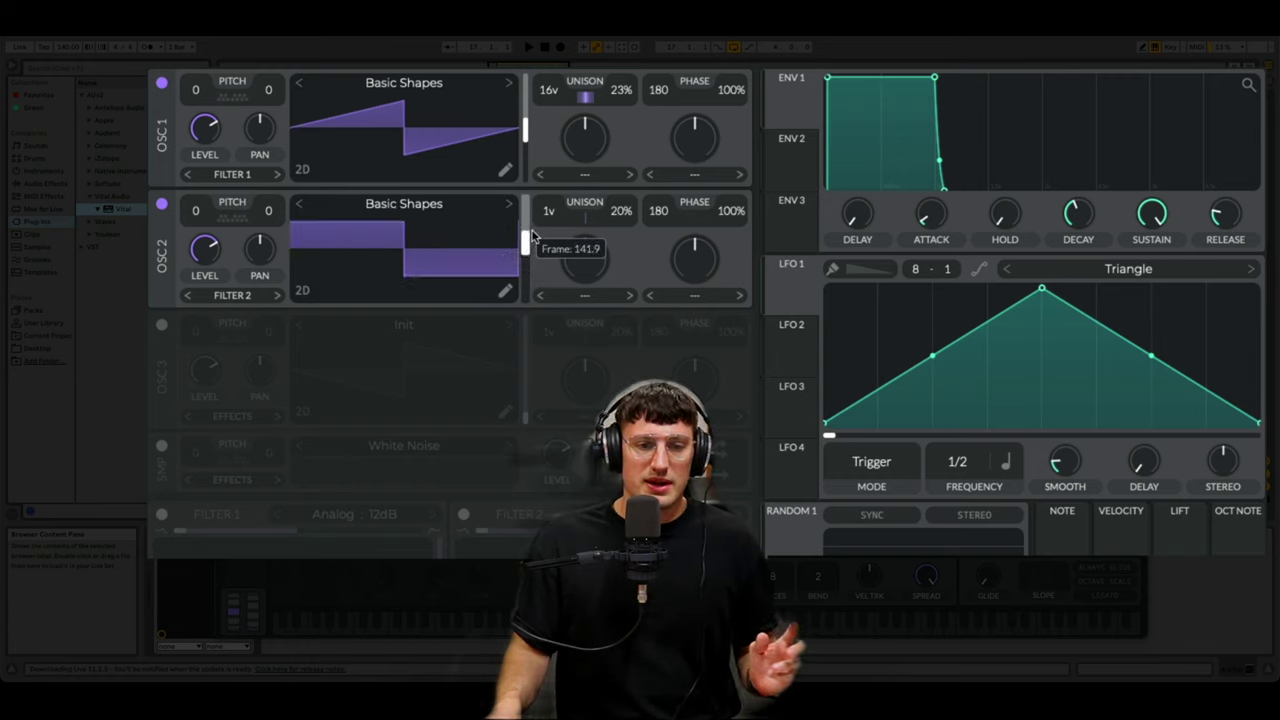
{"action": "left_click_drag", "start_coordinate": [730, 213], "coordinate": [730, 240]}
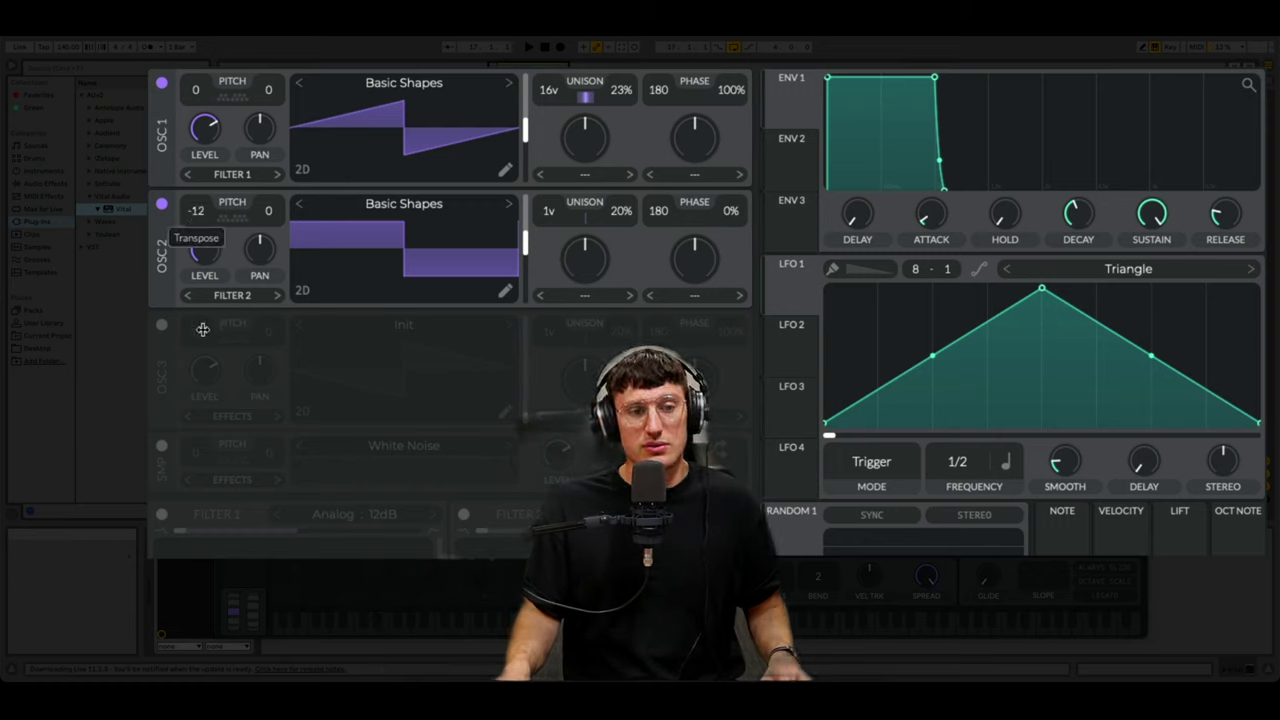
Transpose oscillator 2 to -24 semitones and oscillator 1 to 12 semitones.
{"action": "left_click_drag", "start_coordinate": [201, 357], "coordinate": [204, 416]}
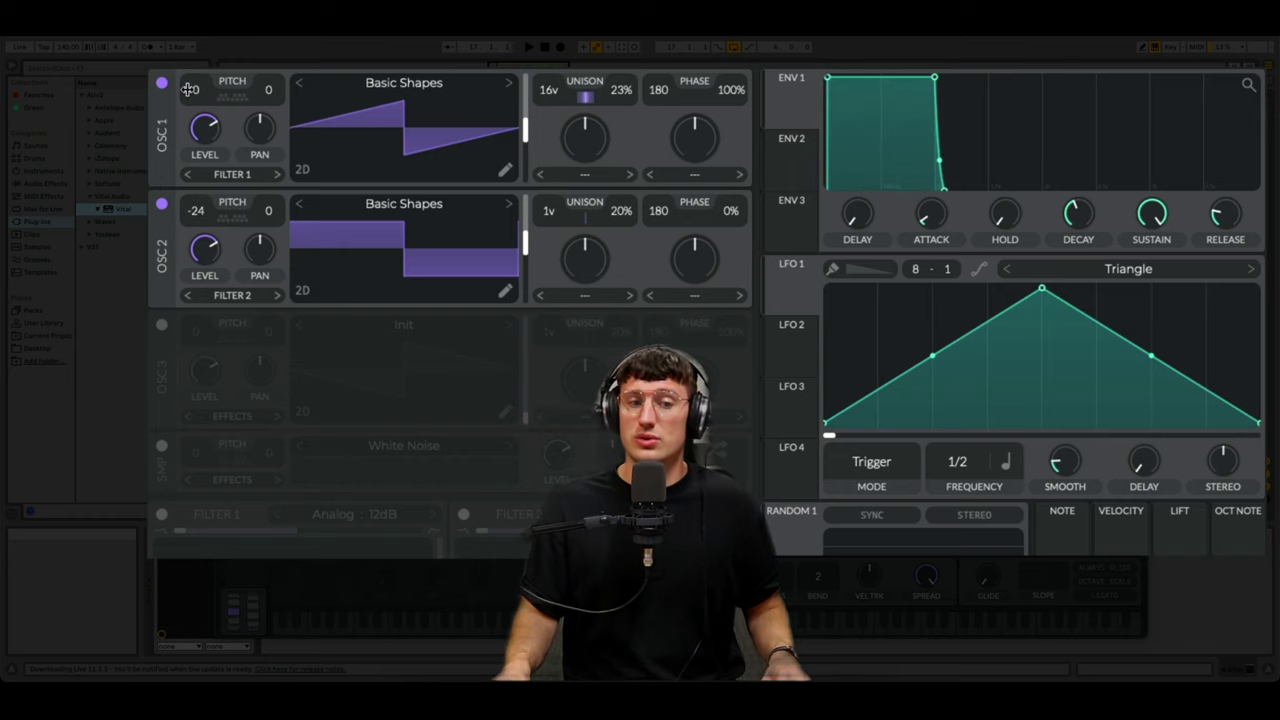
{"action": "left_click_drag", "start_coordinate": [196, 90], "coordinate": [196, 82]}
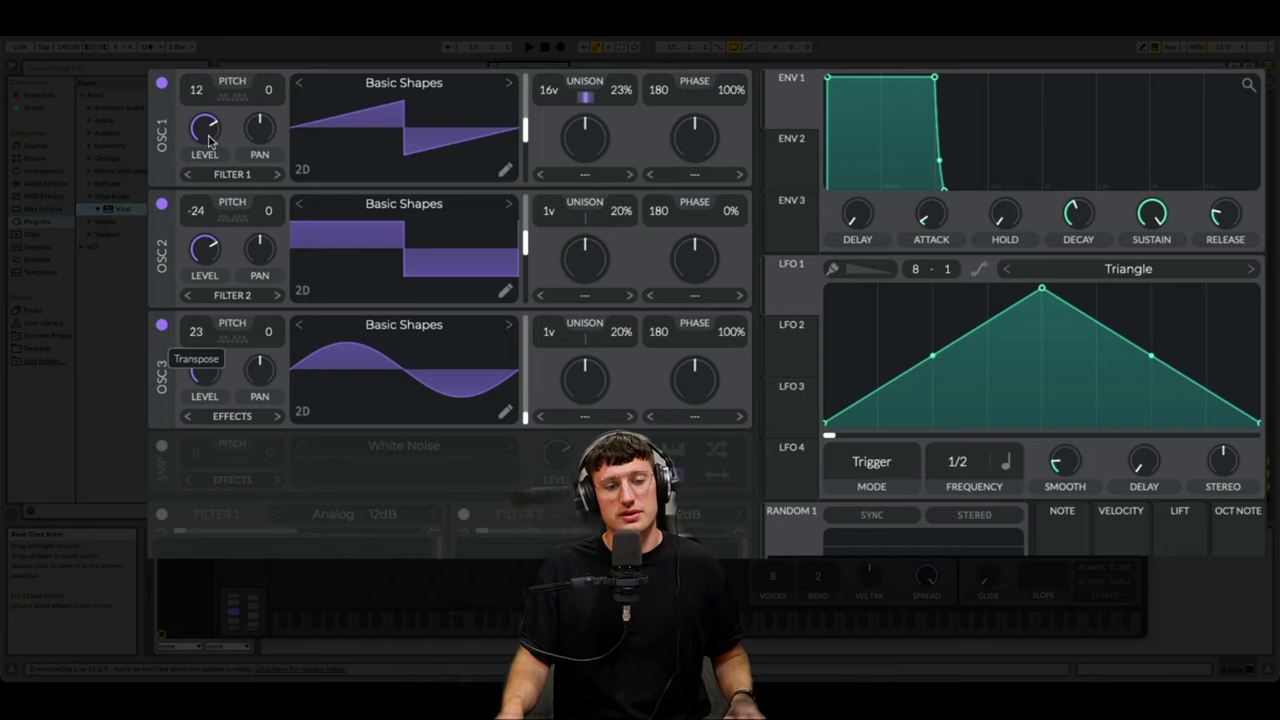
Set up oscillator 3 as a Basic Shapes sine wave transposed to 24 semitones, with its level at zero.
{"action": "left_click_drag", "start_coordinate": [209, 140], "coordinate": [209, 128]}
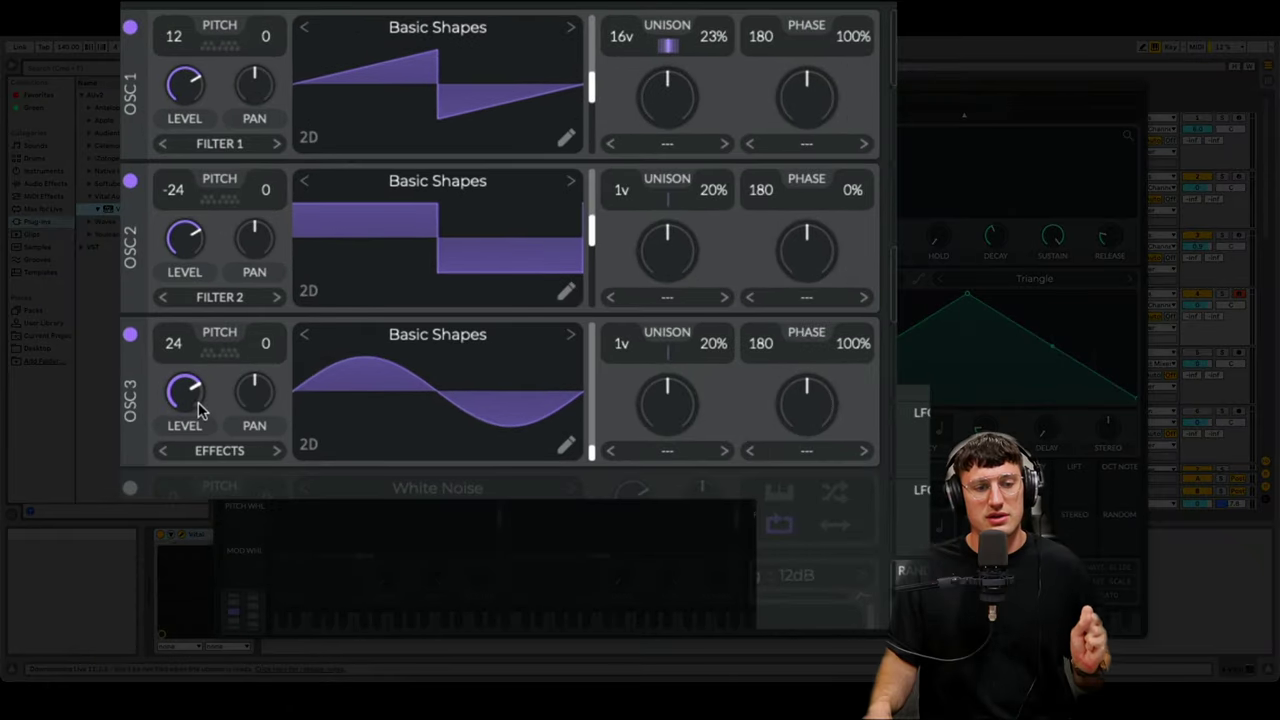
{"action": "left_click_drag", "start_coordinate": [198, 410], "coordinate": [198, 470]}
{"action": "left_click", "coordinate": [189, 406]}
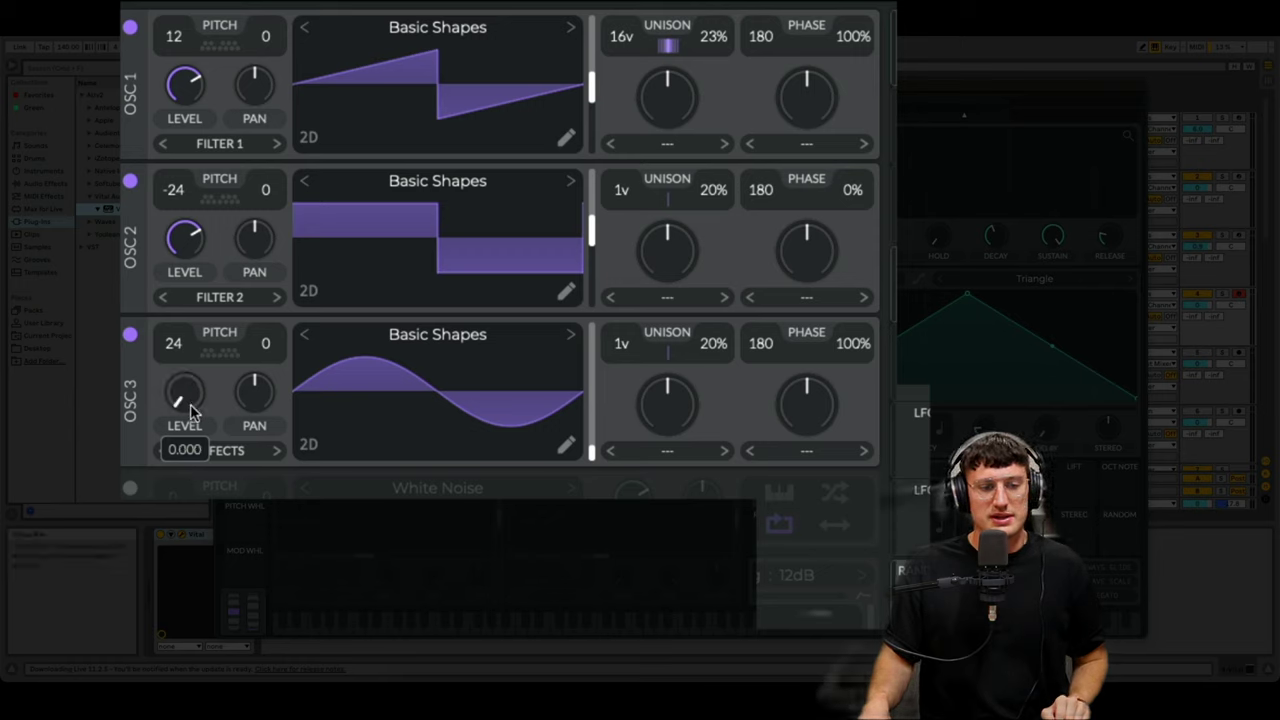
Set oscillator 2's phase distortion to FM from Osc 3 and lower the FM amount.
{"action": "left_click", "coordinate": [824, 304]}
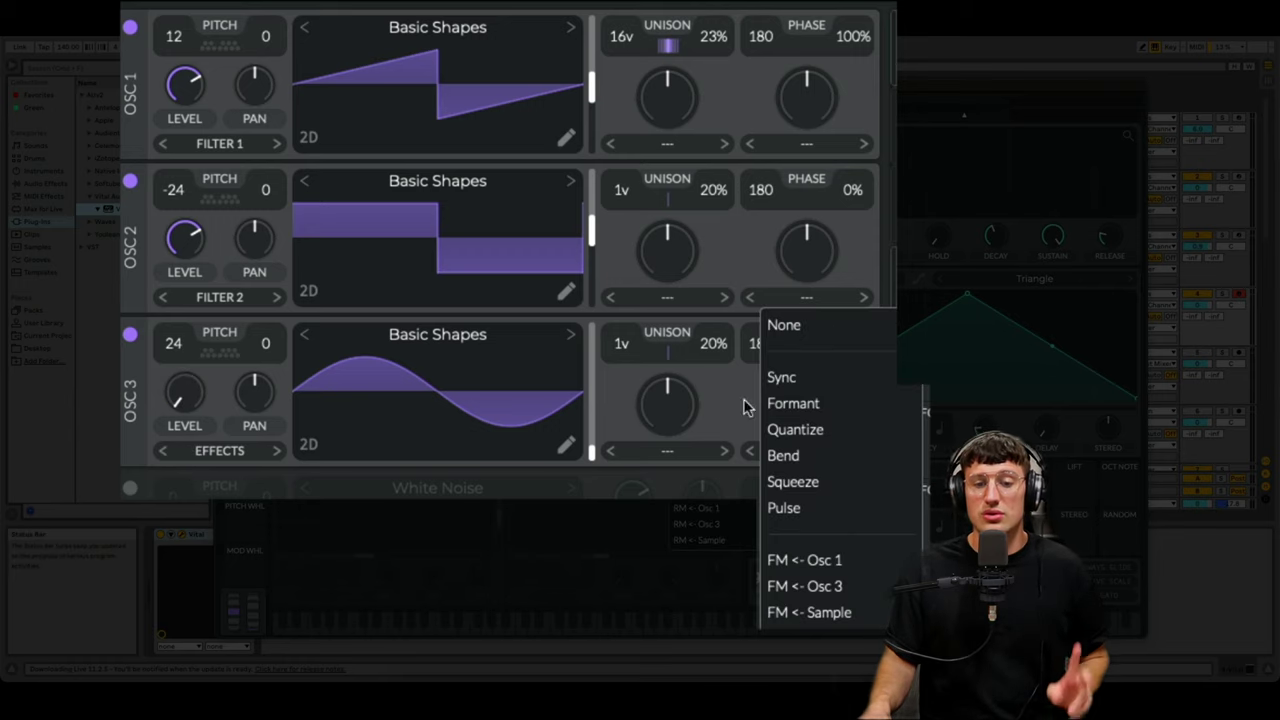
{"action": "left_click", "coordinate": [818, 590]}
{"action": "scroll", "coordinate": [810, 292], "scroll_direction": "down", "scroll_amount": 10}
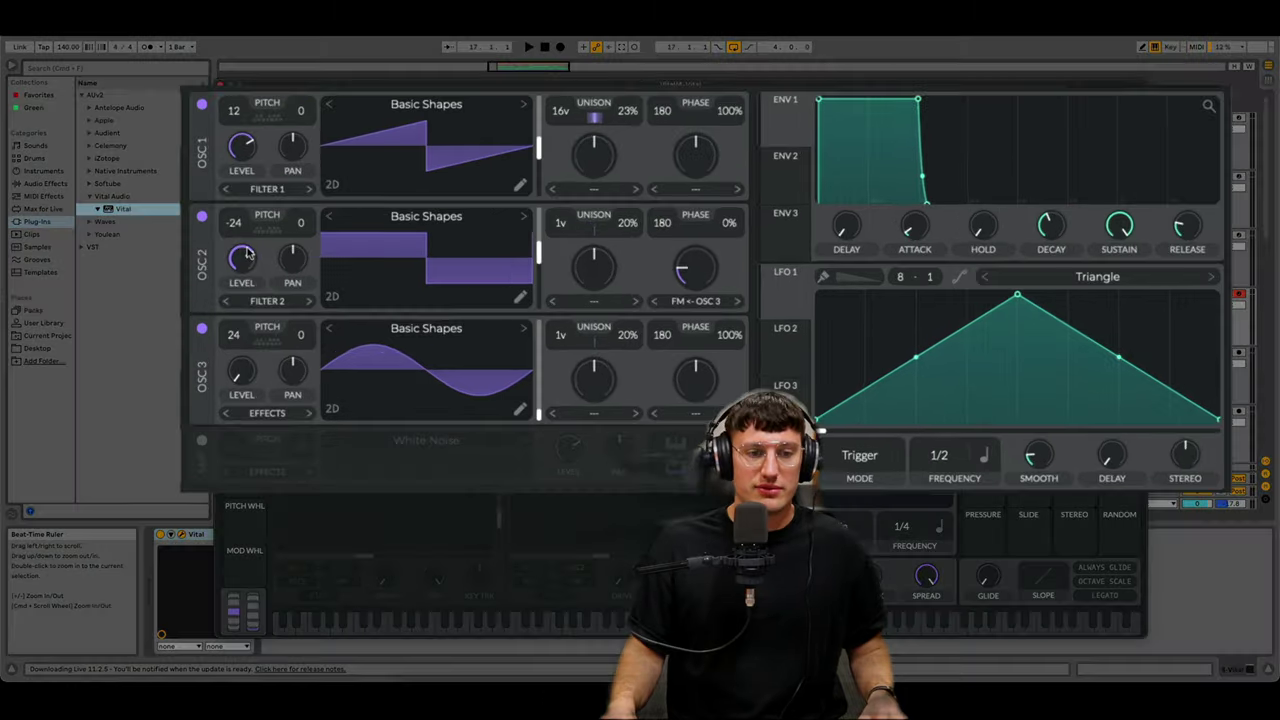
Zero the levels of oscillators 1 and 2, and reshape LFO 1 into an early peak with a curved decay at 1/4 frequency.
{"action": "left_click_drag", "start_coordinate": [317, 264], "coordinate": [317, 330]}
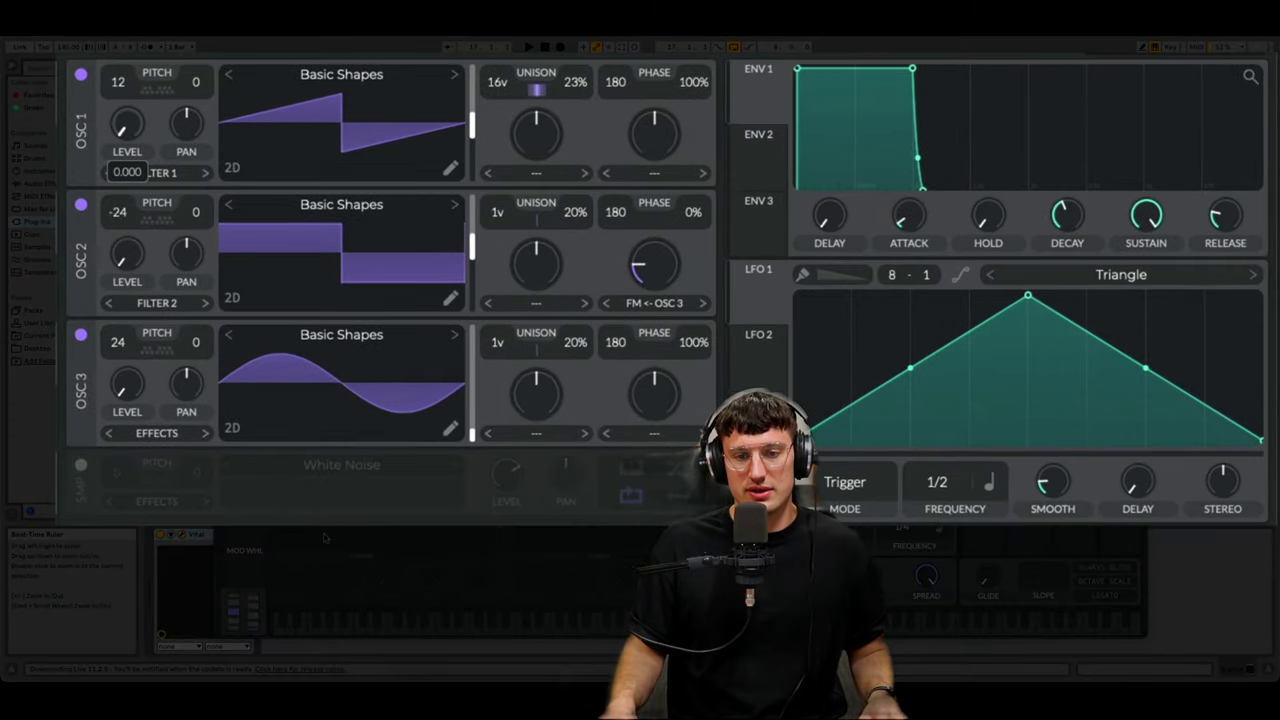
{"action": "left_click_drag", "start_coordinate": [1026, 298], "coordinate": [851, 304]}
{"action": "left_click_drag", "start_coordinate": [1054, 371], "coordinate": [928, 410]}
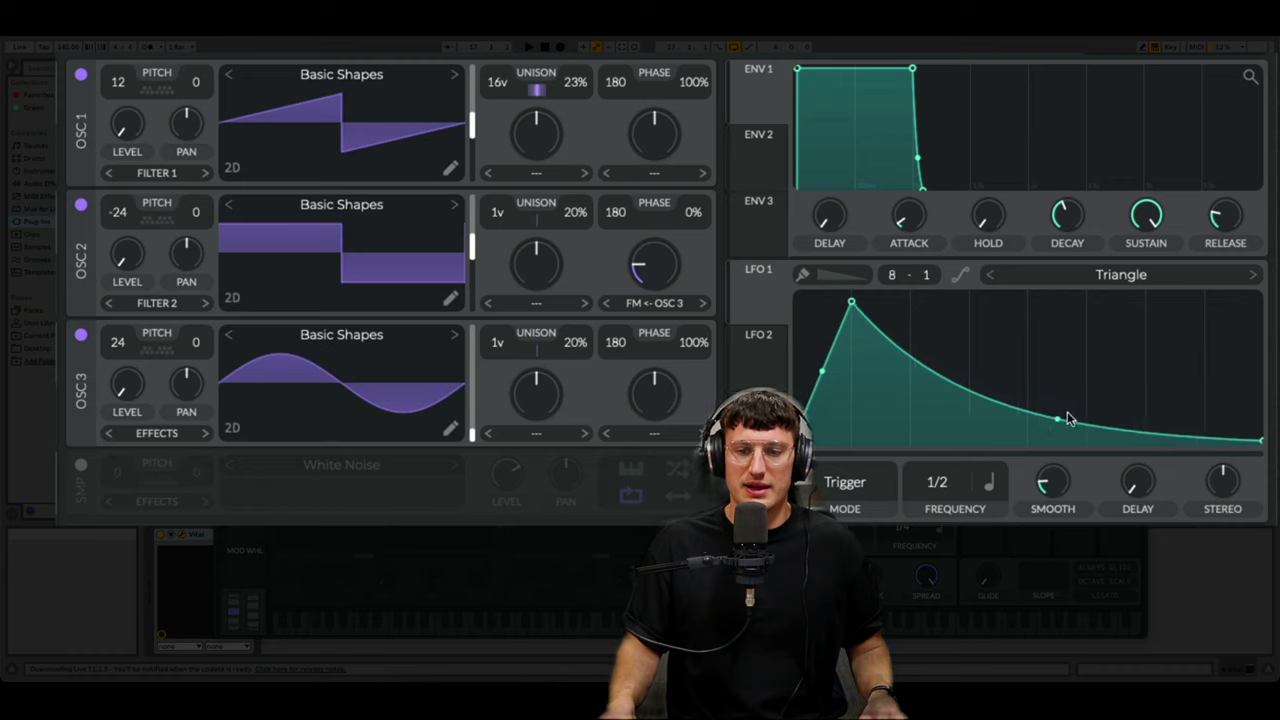
{"action": "left_click_drag", "start_coordinate": [1068, 418], "coordinate": [1068, 423]}
{"action": "scroll", "coordinate": [922, 500], "scroll_direction": "up", "scroll_amount": 1}
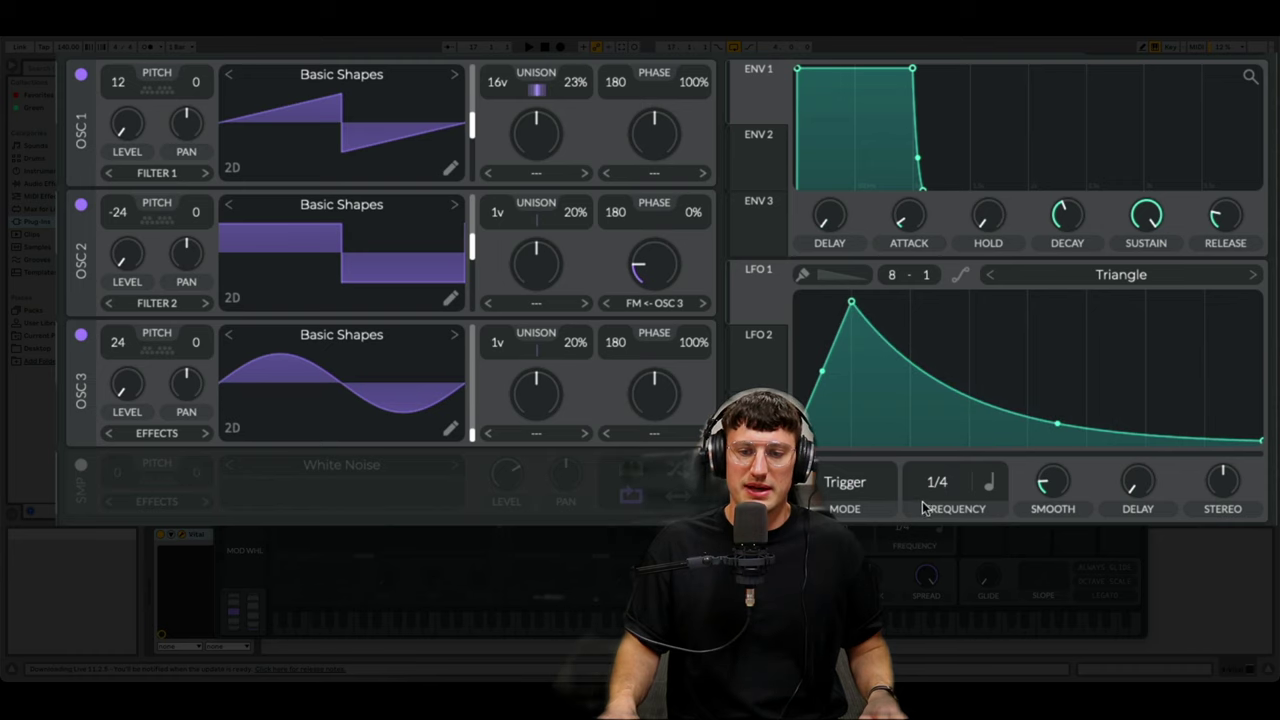
Assign LFO 1 to the levels of oscillators 1 and 2 and to oscillator 2's FM amount, lowering that amount to zero.
{"action": "left_click", "coordinate": [765, 302]}
{"action": "left_click_drag", "start_coordinate": [765, 302], "coordinate": [120, 265]}
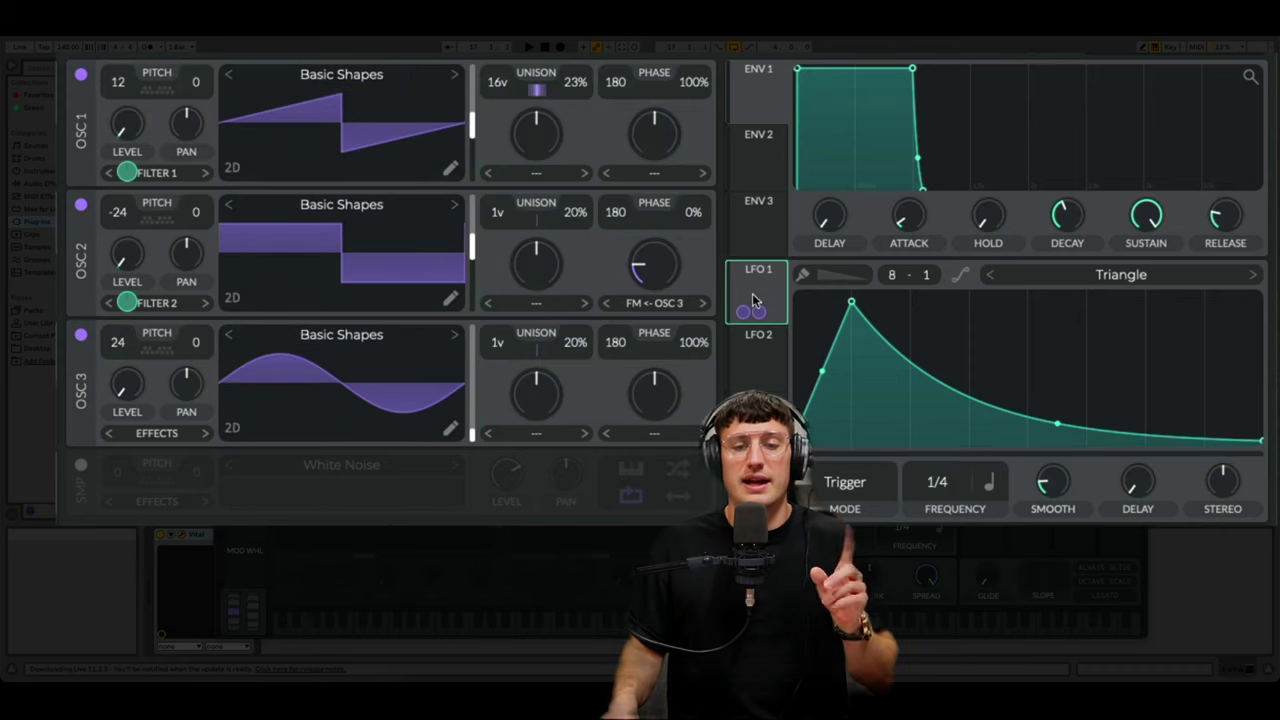
{"action": "left_click_drag", "start_coordinate": [757, 298], "coordinate": [672, 428]}
{"action": "left_click_drag", "start_coordinate": [654, 322], "coordinate": [653, 321]}
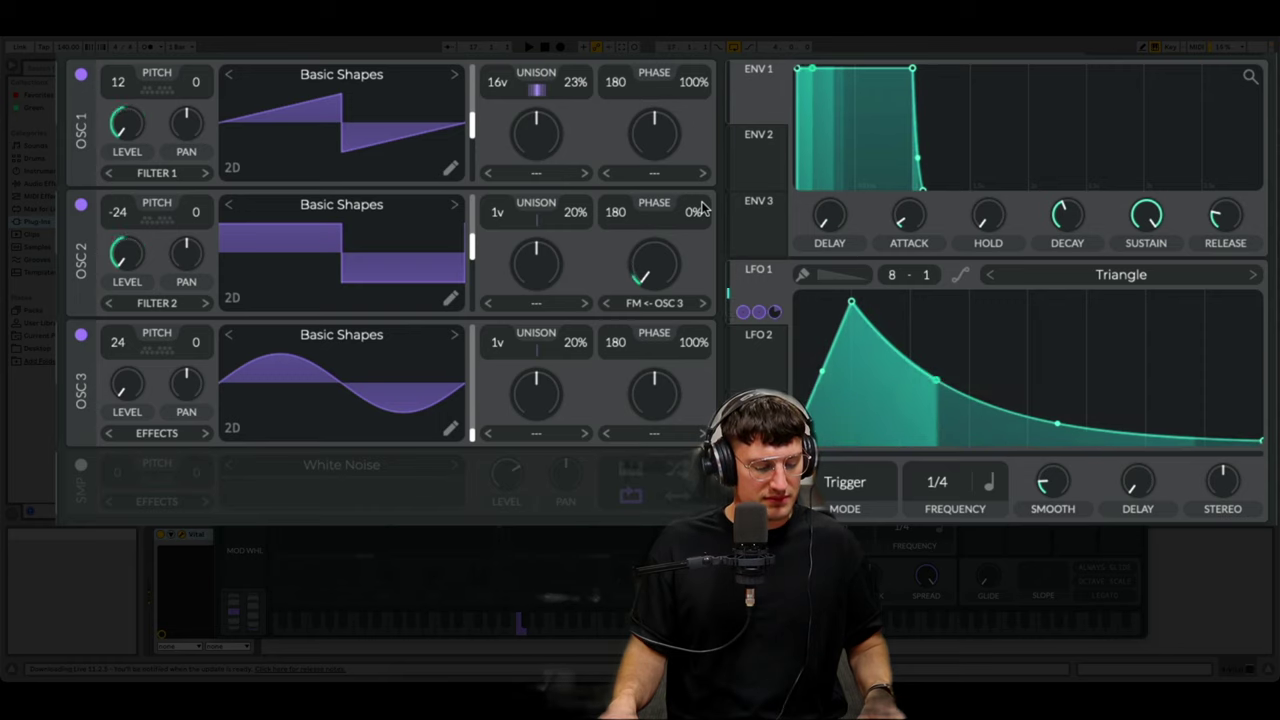
Set LFO 1's frequency to 1/2, shift its peak earlier, and add a point so the curve decays to zero before mid-cycle.
{"action": "left_click_drag", "start_coordinate": [936, 484], "coordinate": [935, 503]}
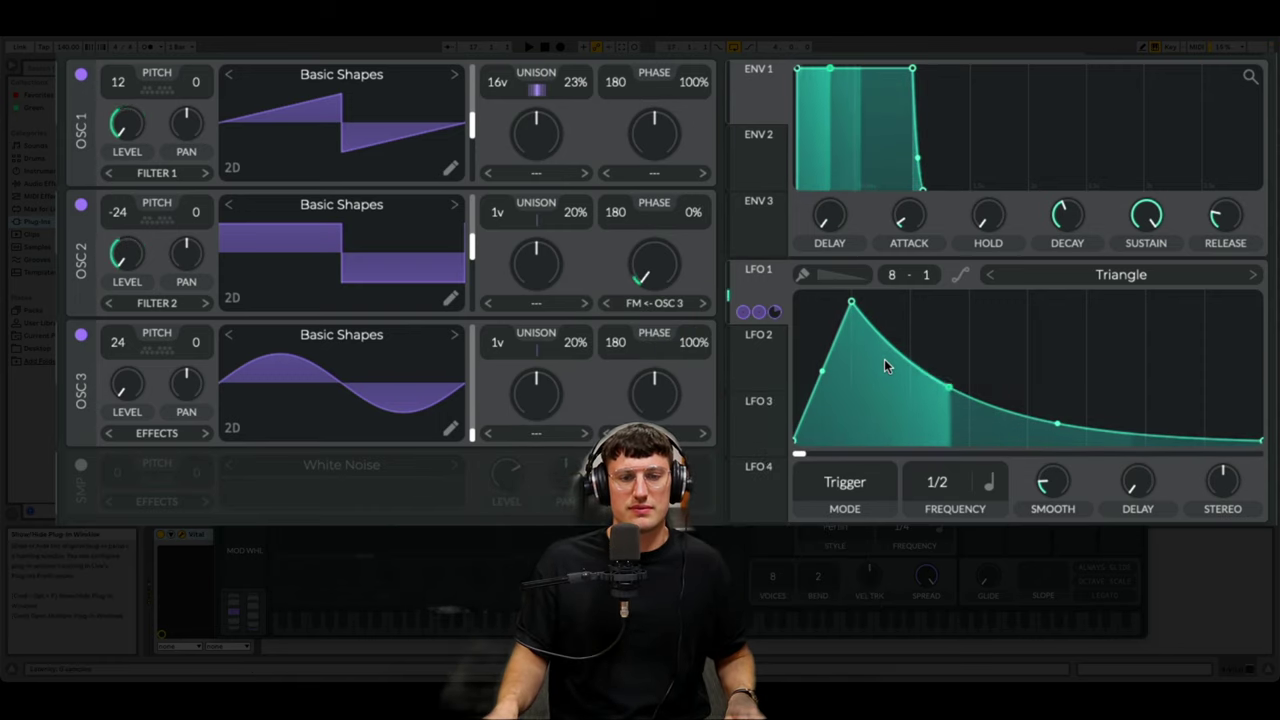
{"action": "mouse_move", "coordinate": [851, 303]}
{"action": "left_mouse_down"}
{"action": "mouse_move", "coordinate": [849, 318]}
{"action": "mouse_move", "coordinate": [830, 312]}
{"action": "left_mouse_up"}
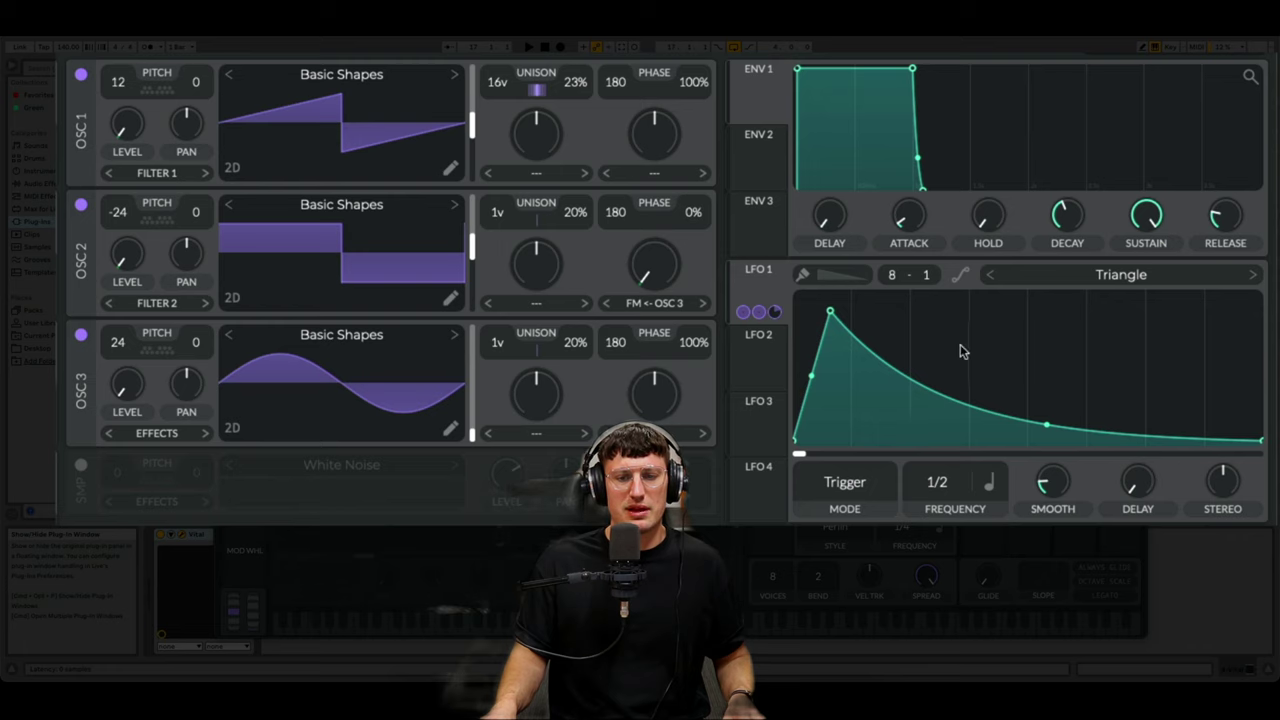
{"action": "double_click", "coordinate": [931, 388]}
{"action": "left_click_drag", "start_coordinate": [931, 388], "coordinate": [994, 440]}
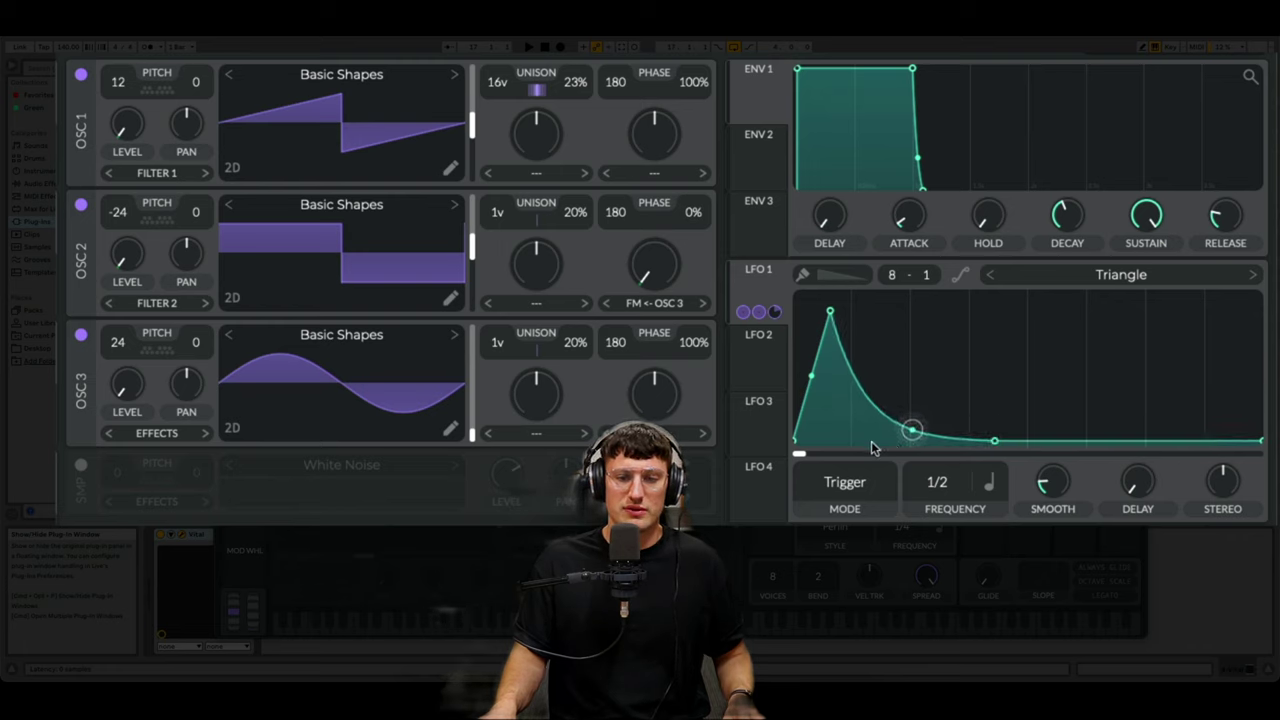
{"action": "left_click_drag", "start_coordinate": [827, 319], "coordinate": [827, 311]}
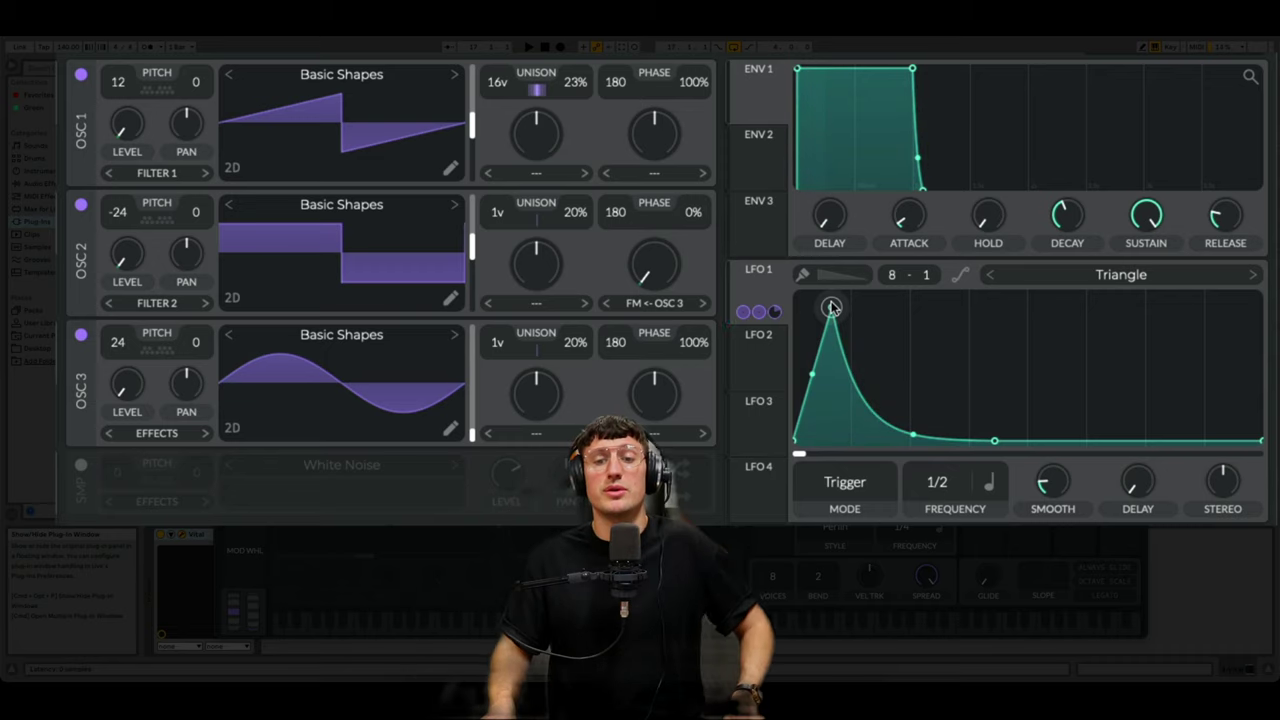
{"action": "mouse_move", "coordinate": [850, 306]}
{"action": "left_mouse_down"}
{"action": "mouse_move", "coordinate": [891, 323]}
{"action": "mouse_move", "coordinate": [911, 309]}
{"action": "mouse_move", "coordinate": [872, 338]}
{"action": "mouse_move", "coordinate": [830, 320]}
{"action": "left_mouse_up"}
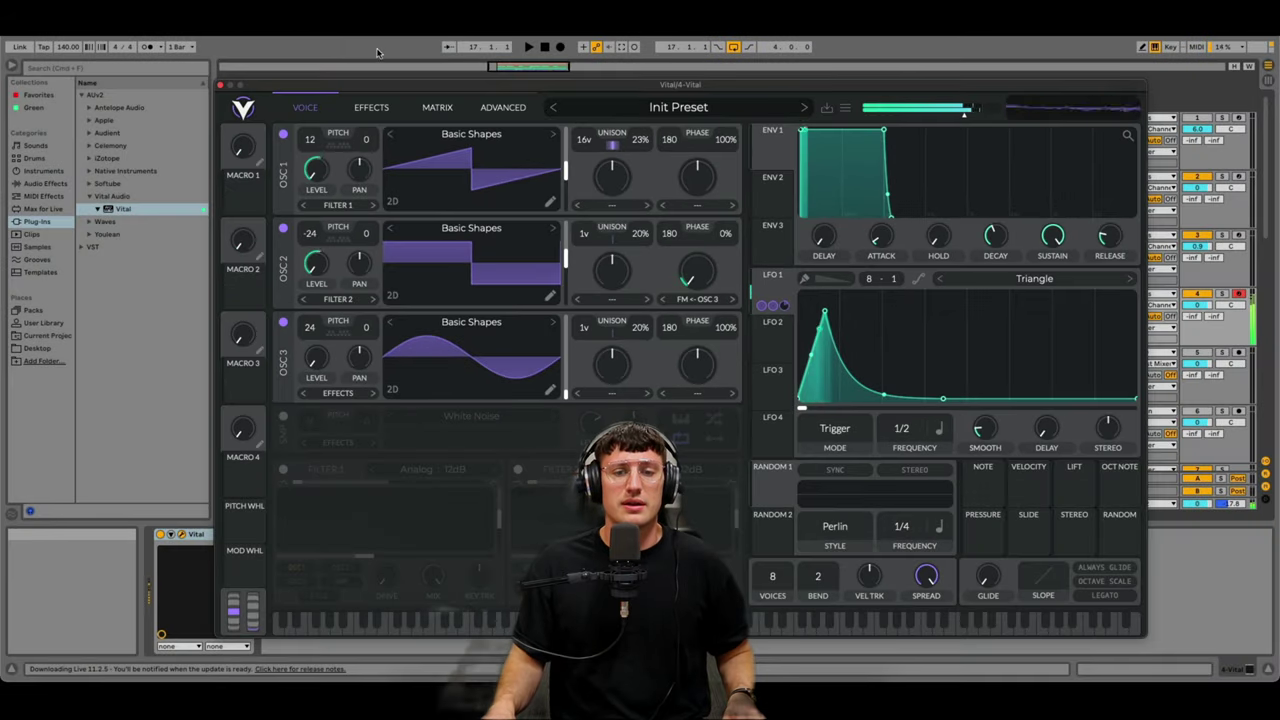
Enable Soft Clip distortion, modulate its drive with LFO 1 from a zero base, and place it first in the effects chain.
{"action": "left_click", "coordinate": [371, 109]}
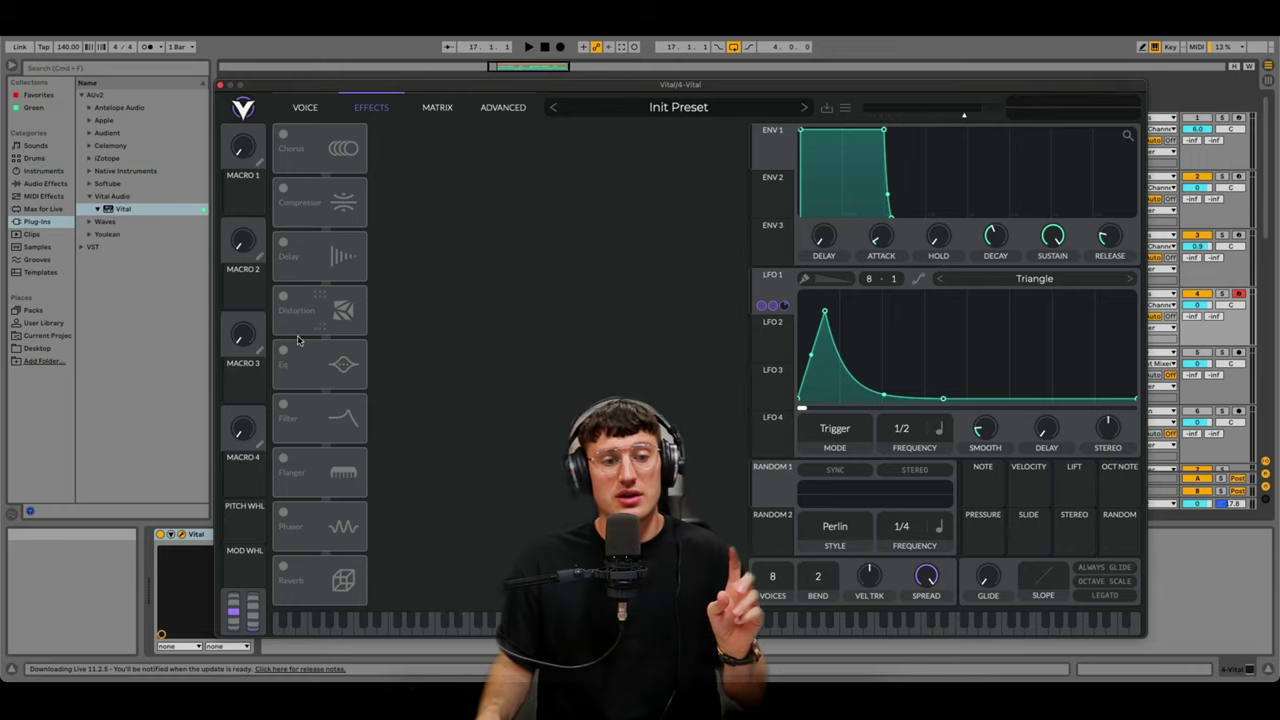
{"action": "left_click", "coordinate": [297, 318]}
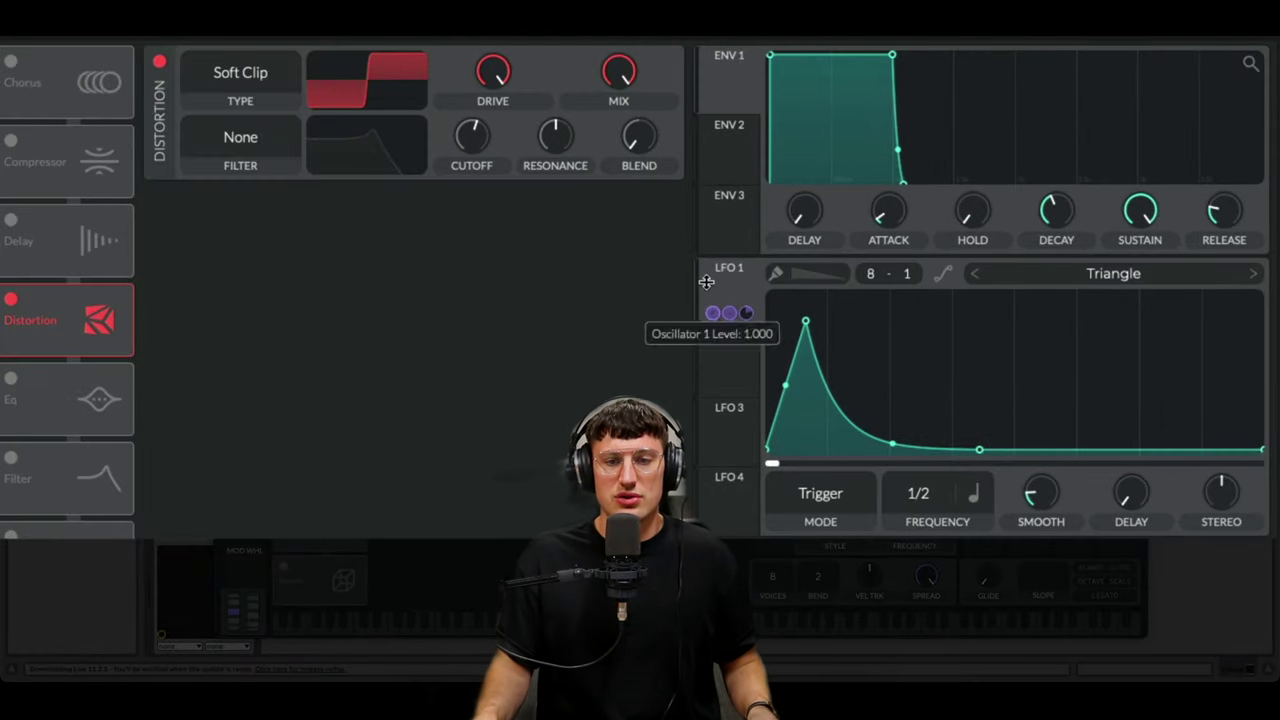
{"action": "left_click_drag", "start_coordinate": [732, 293], "coordinate": [634, 70]}
{"action": "left_click_drag", "start_coordinate": [477, 72], "coordinate": [505, 86]}
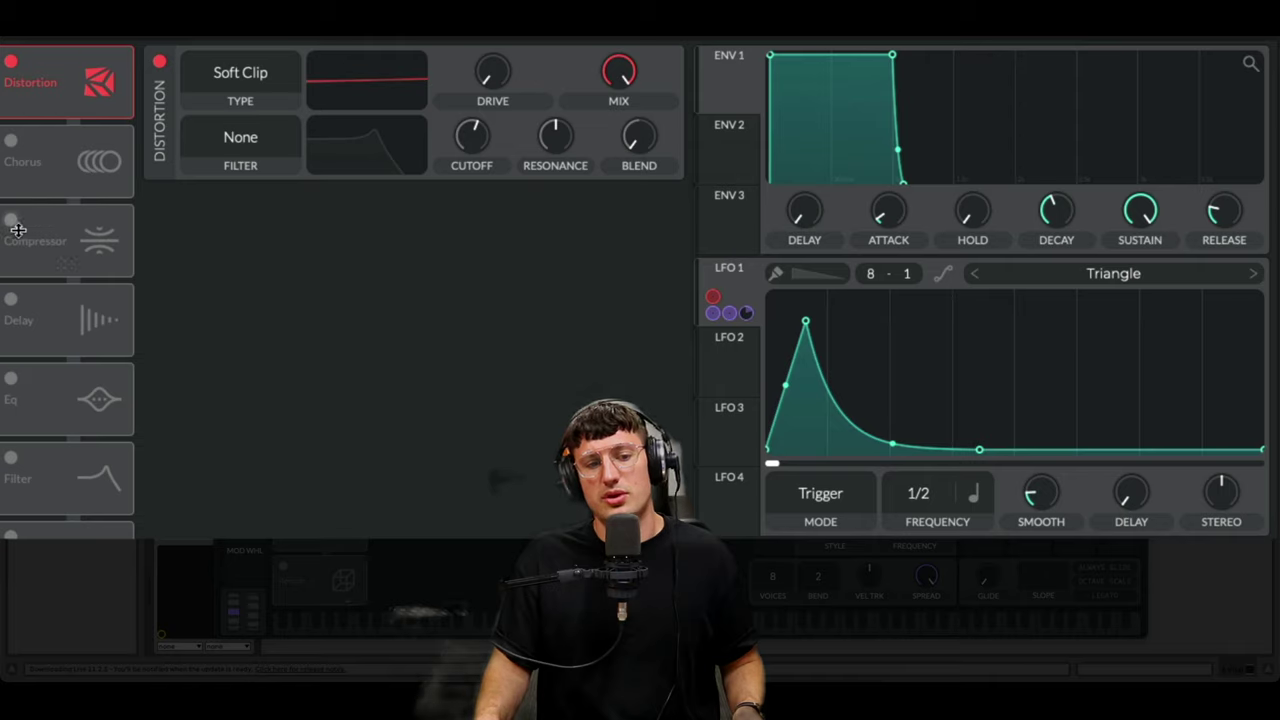
Add the multiband compressor after the distortion with a reduced mix, followed by a reverb with its mix around 21%.
{"action": "left_click", "coordinate": [12, 222]}
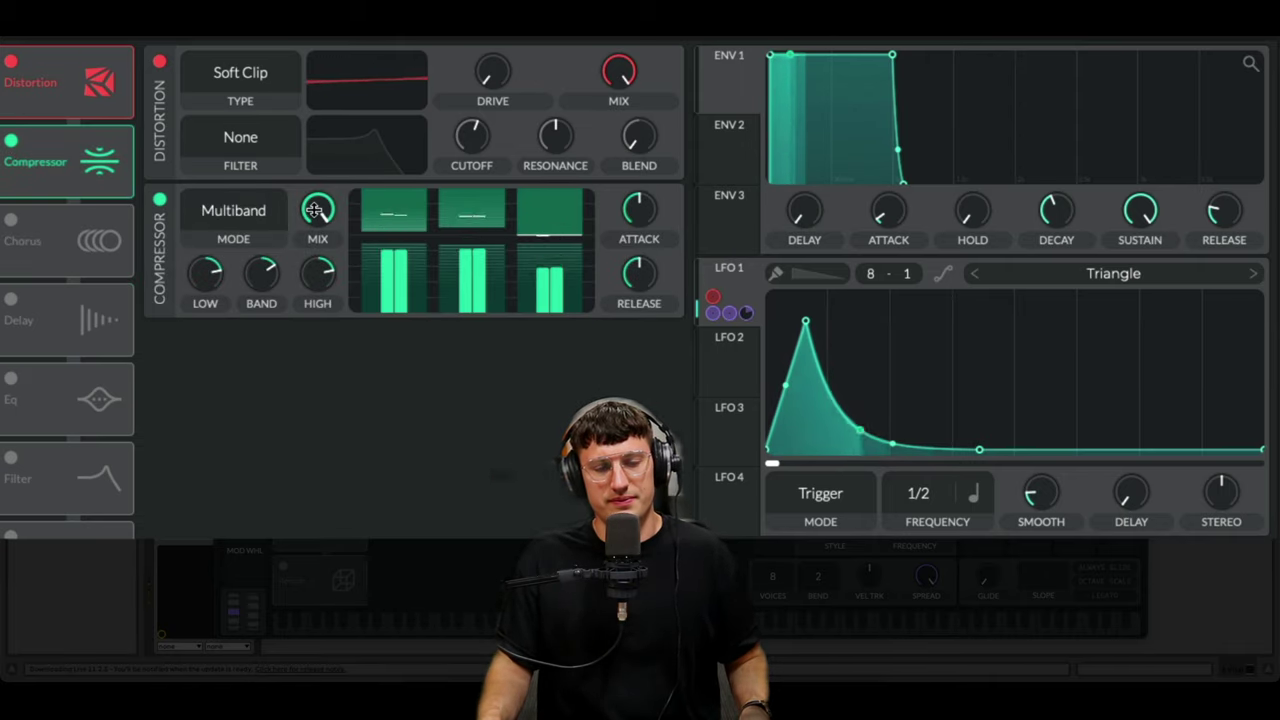
{"action": "left_click_drag", "start_coordinate": [314, 210], "coordinate": [314, 212]}
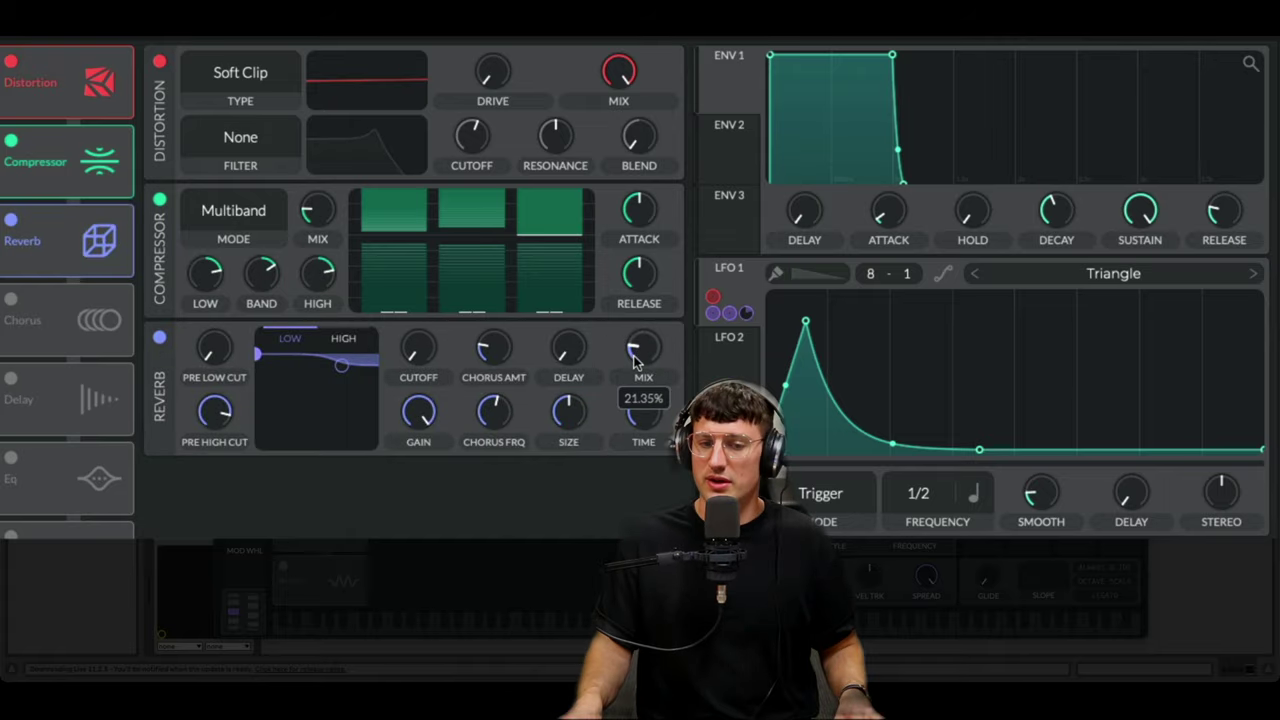
{"action": "left_click_drag", "start_coordinate": [643, 345], "coordinate": [643, 388]}
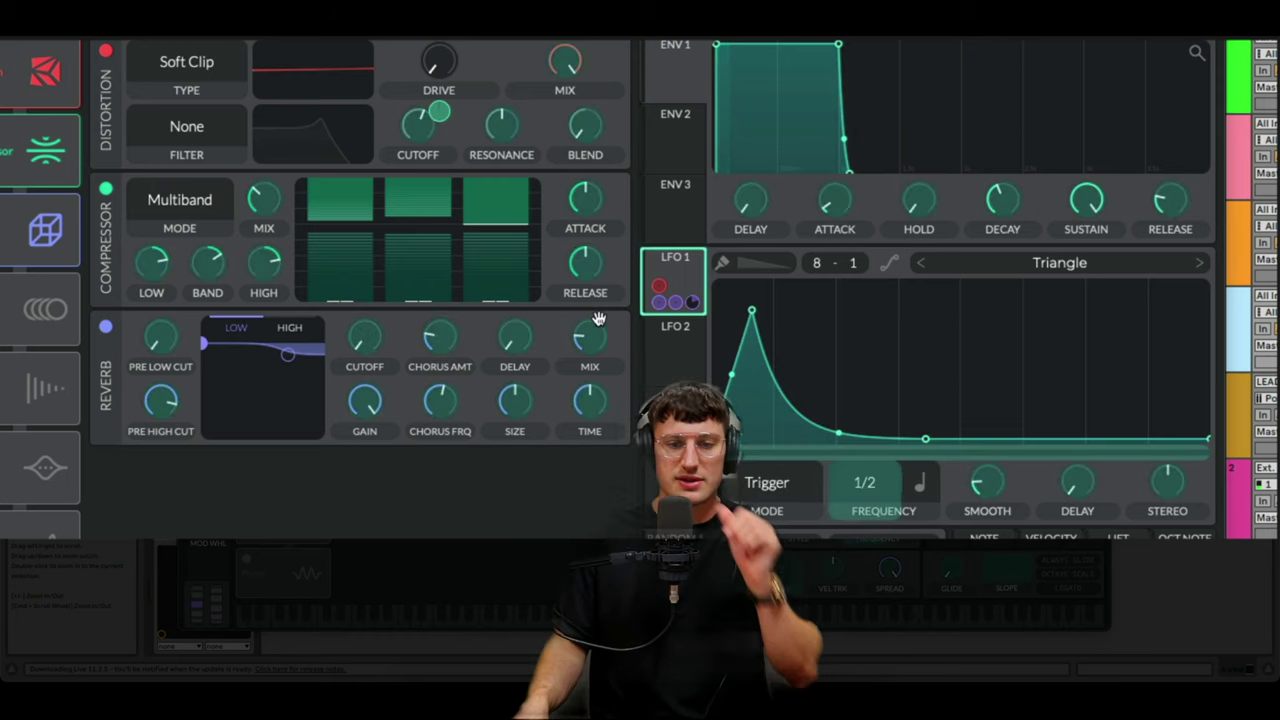
Assign LFO 1 to the reverb's mix amount.
{"action": "left_click_drag", "start_coordinate": [643, 385], "coordinate": [647, 240]}
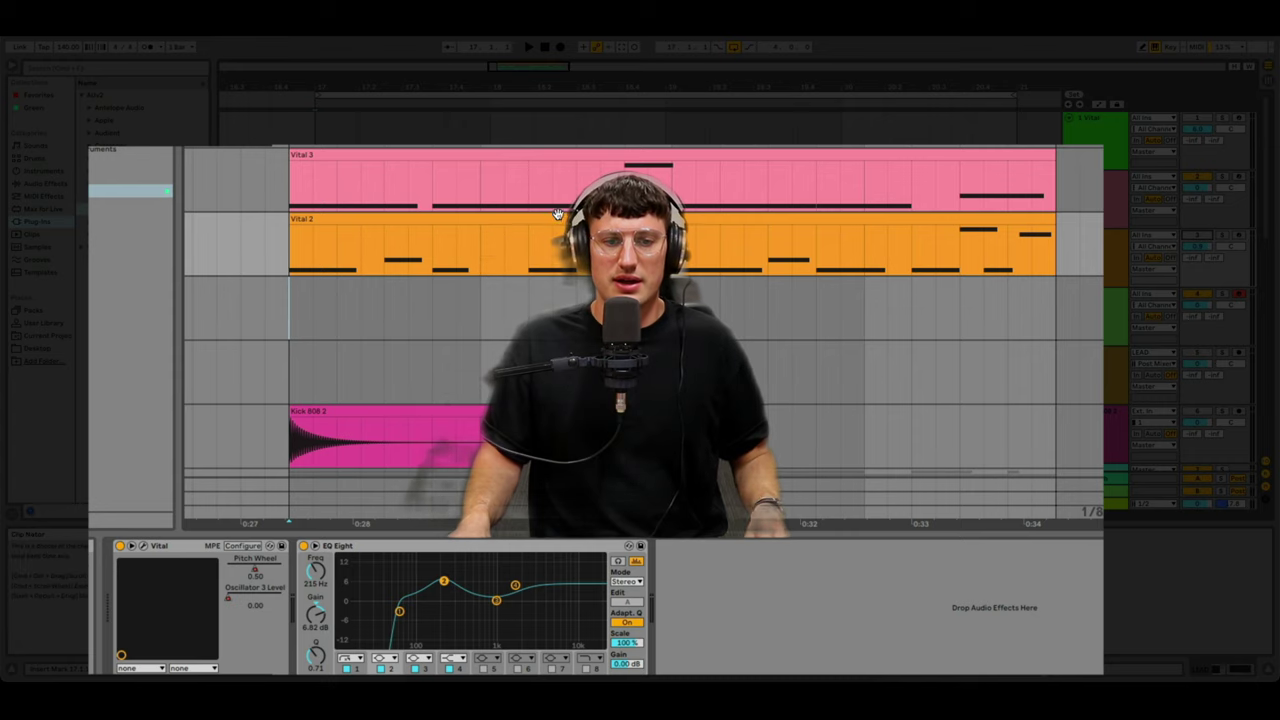
Copy the Vital 2 clip from the LEAD track down to the 4 Vital track and audition it from bar 17.
{"action": "left_click", "coordinate": [557, 215]}
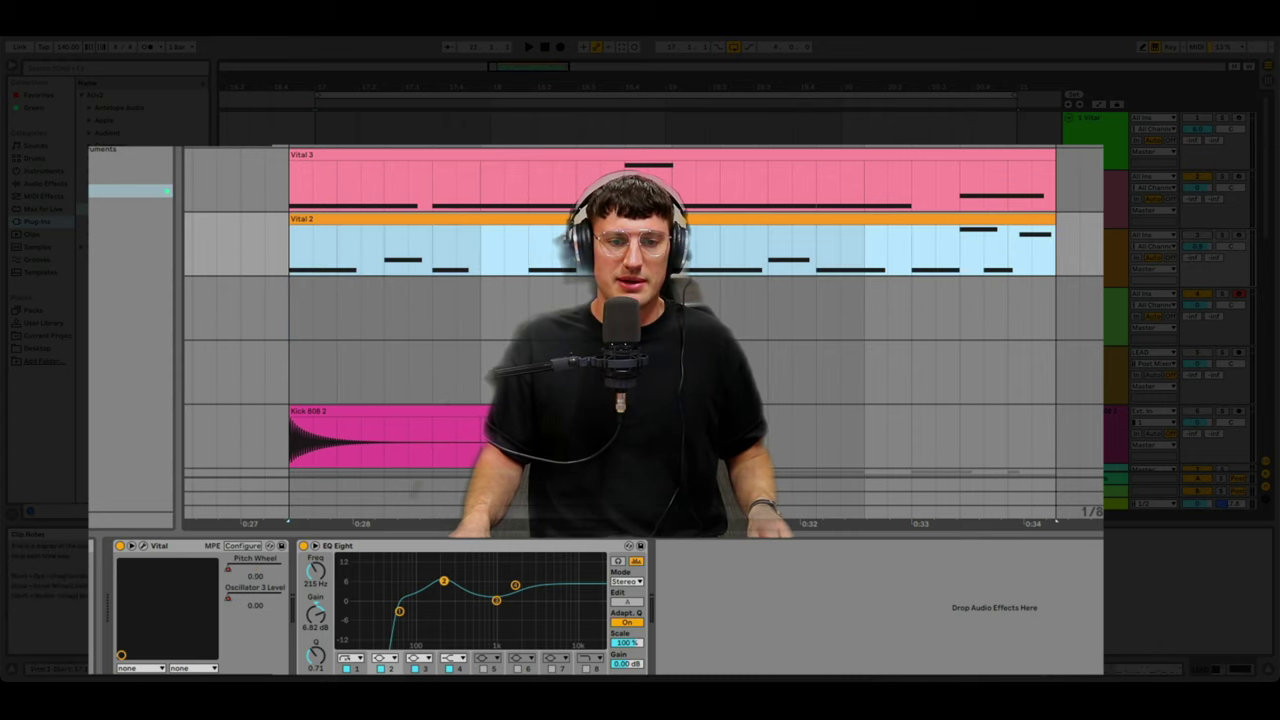
{"action": "mouse_move", "coordinate": [557, 219]}
{"action": "left_mouse_down"}
{"action": "mouse_move", "coordinate": [532, 283]}
{"action": "mouse_move", "coordinate": [578, 283]}
{"action": "mouse_move", "coordinate": [557, 283]}
{"action": "left_mouse_up"}
{"action": "left_click", "coordinate": [1086, 231]}
{"action": "left_click", "coordinate": [1086, 295]}
{"action": "left_click", "coordinate": [295, 316]}
{"action": "key", "text": "space"}
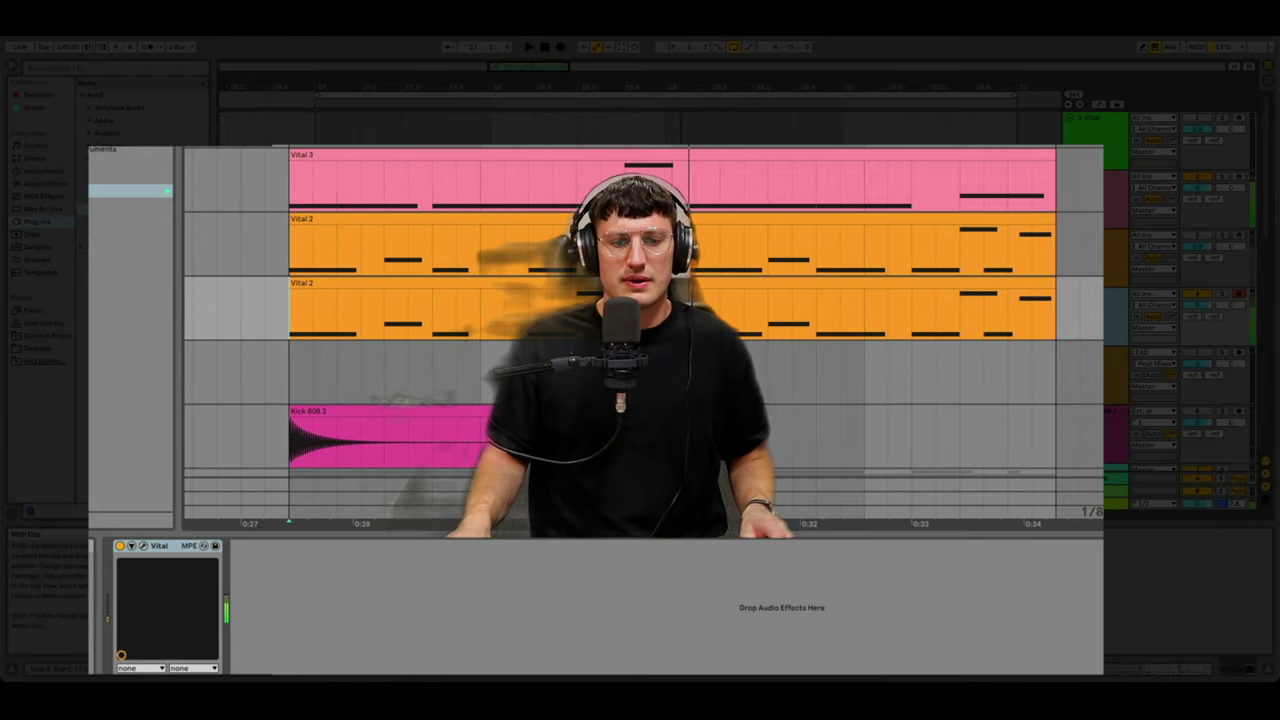
{"action": "key", "text": "space"}
Transpose all notes in the 4 Vital track's copied clip up one octave and play it from the start.
{"action": "double_click", "coordinate": [586, 283]}
{"action": "left_click", "coordinate": [566, 620]}
{"action": "key", "text": "super+a"}
{"action": "key", "text": "shift+Up"}
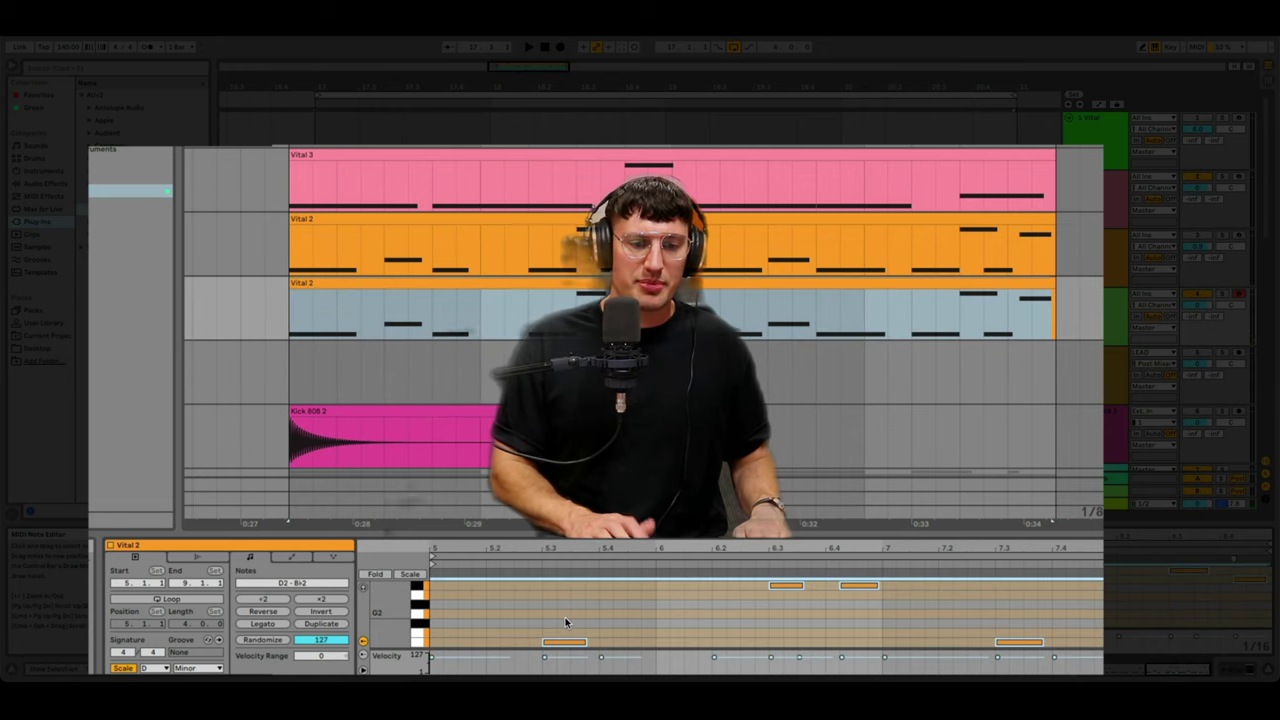
{"action": "left_click", "coordinate": [288, 310]}
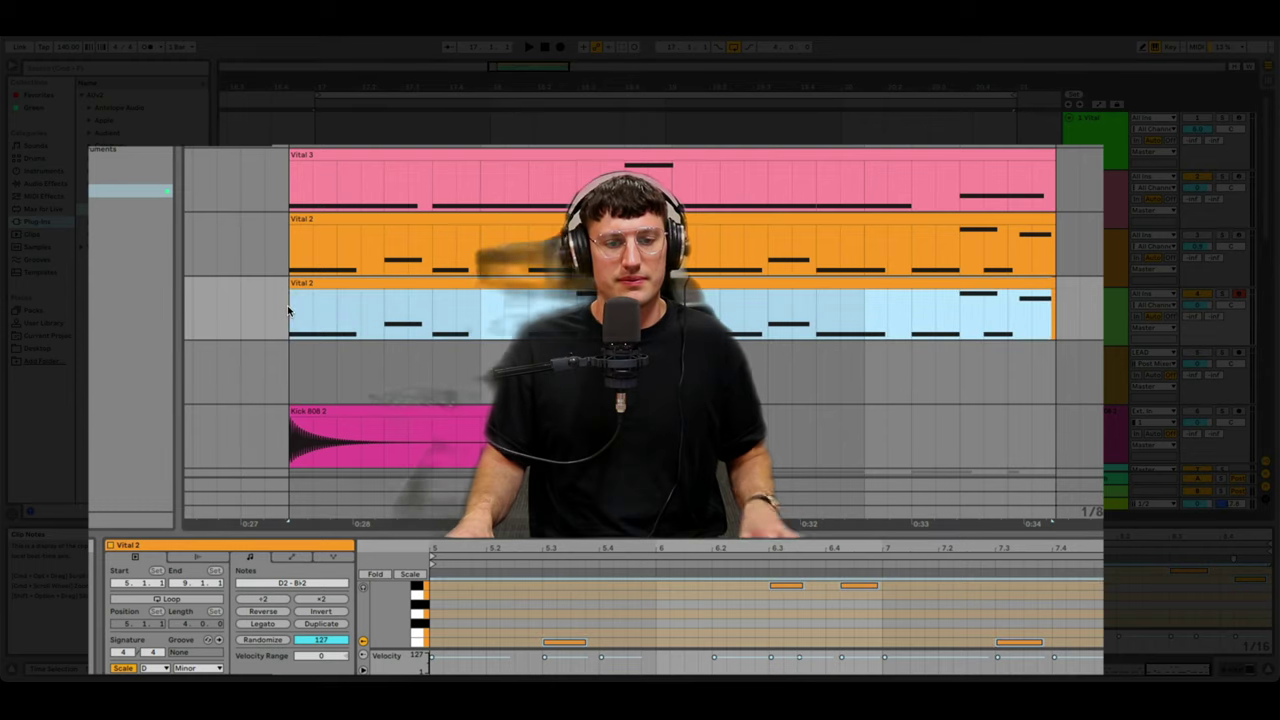
{"action": "key", "text": "space"}
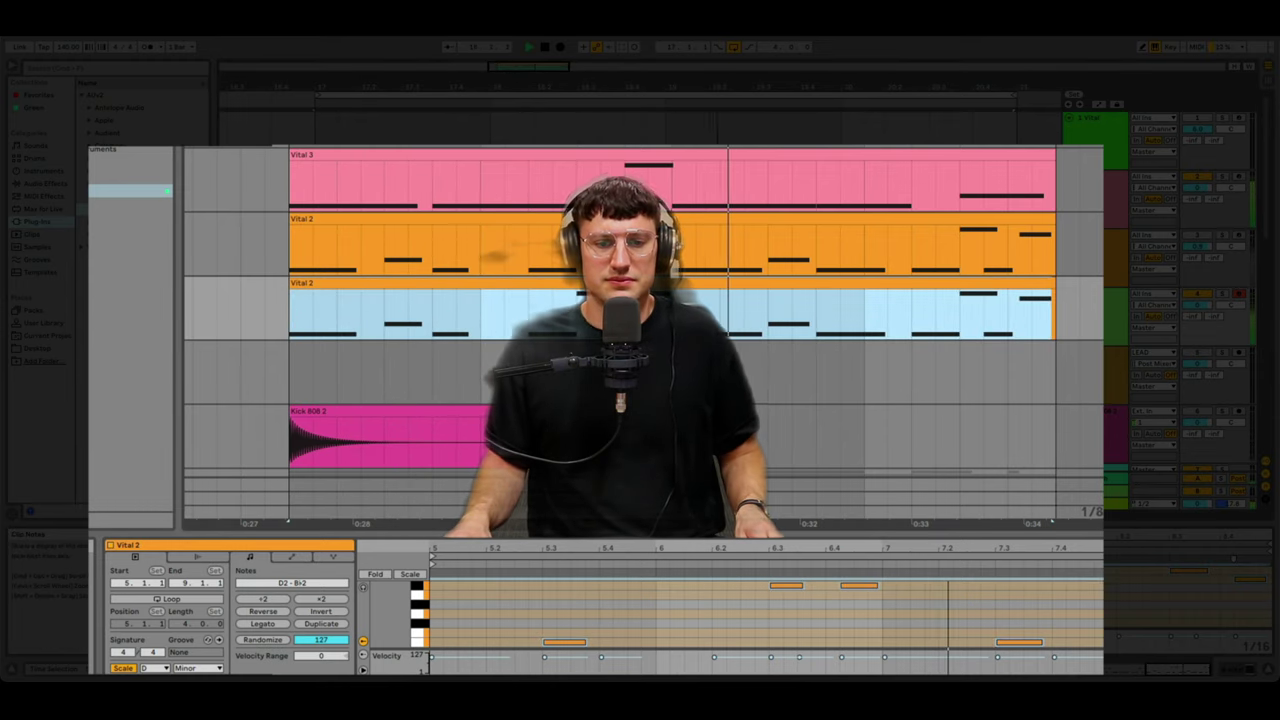
Transpose all notes in the 4 Vital track's clip down one octave.
{"action": "left_click", "coordinate": [1123, 269]}
{"action": "left_click", "coordinate": [1222, 295]}
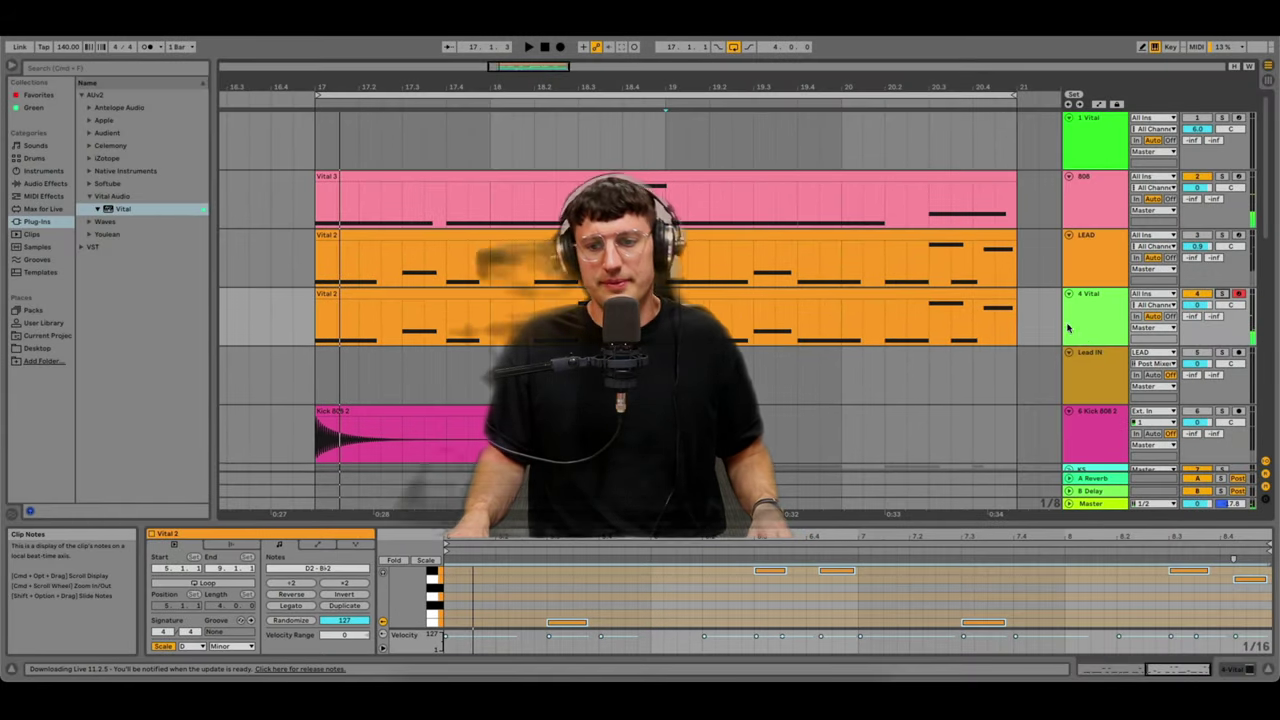
{"action": "left_click", "coordinate": [820, 290]}
{"action": "left_click", "coordinate": [775, 583]}
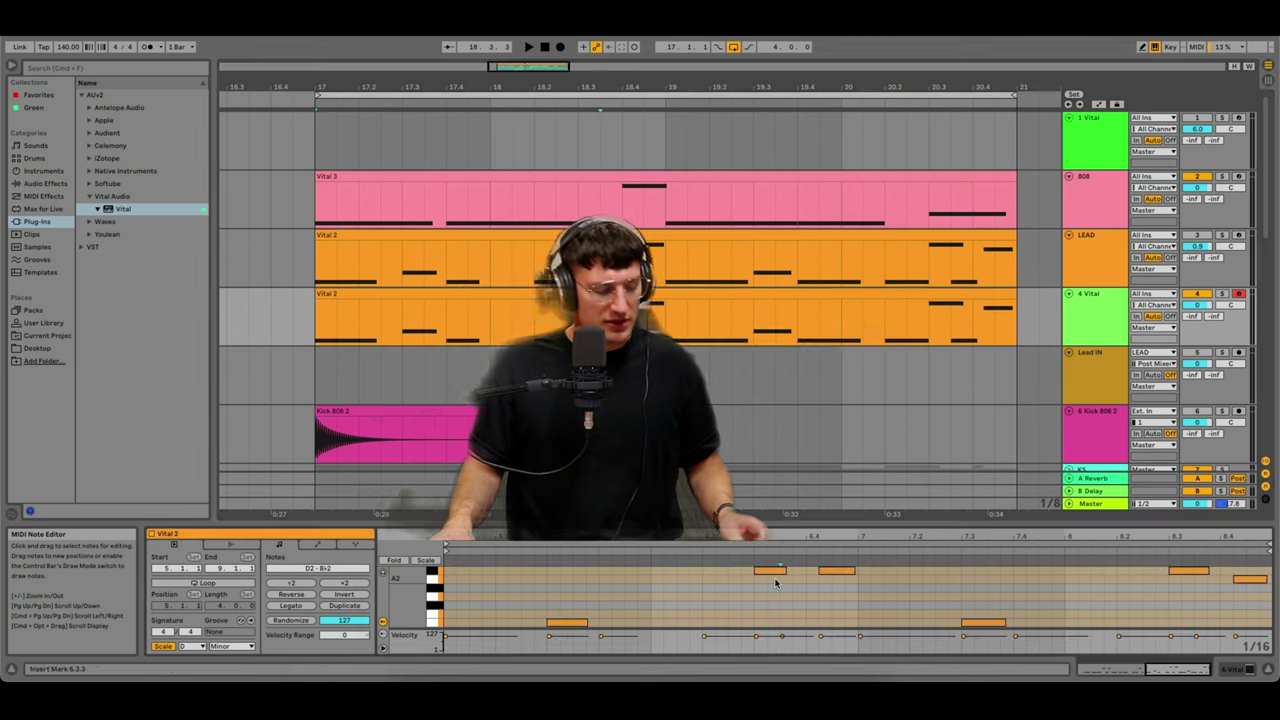
{"action": "key", "text": "super+a"}
{"action": "key", "text": "shift+Down"}
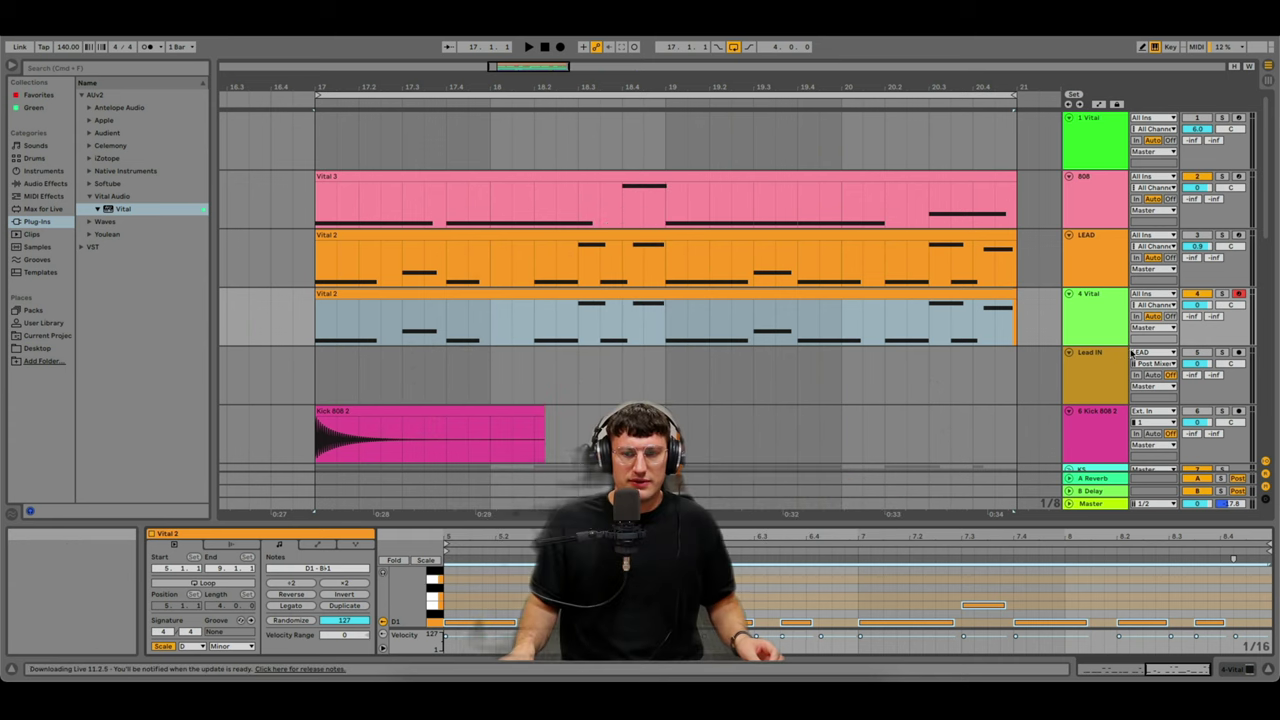
Reopen Vital on the 4 Vital track and enable the Filter effect, placing it after the reverb.
{"action": "left_click", "coordinate": [1096, 316]}
{"action": "key", "text": "shift+Tab"}
{"action": "left_click", "coordinate": [185, 534]}
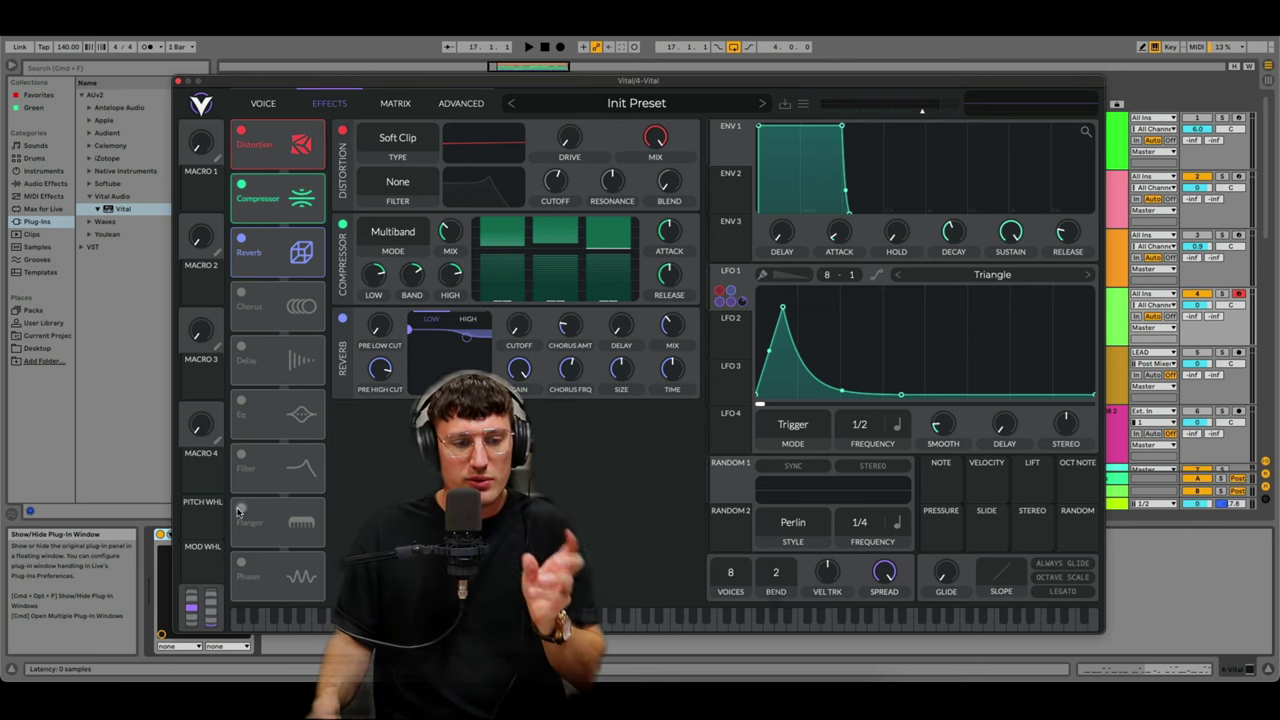
{"action": "left_click", "coordinate": [294, 523]}
{"action": "left_click_drag", "start_coordinate": [294, 523], "coordinate": [294, 306]}
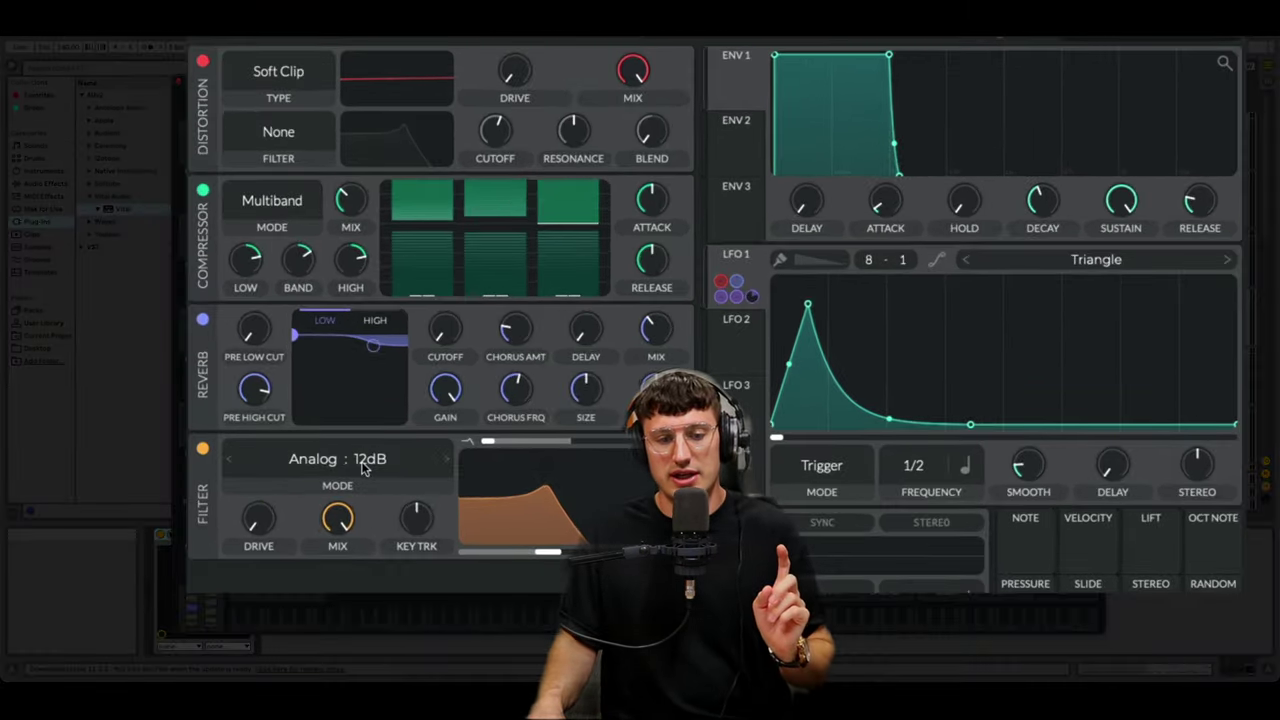
Set the filter effect's mode to Comb: Low High Flange+.
{"action": "left_click", "coordinate": [438, 451]}
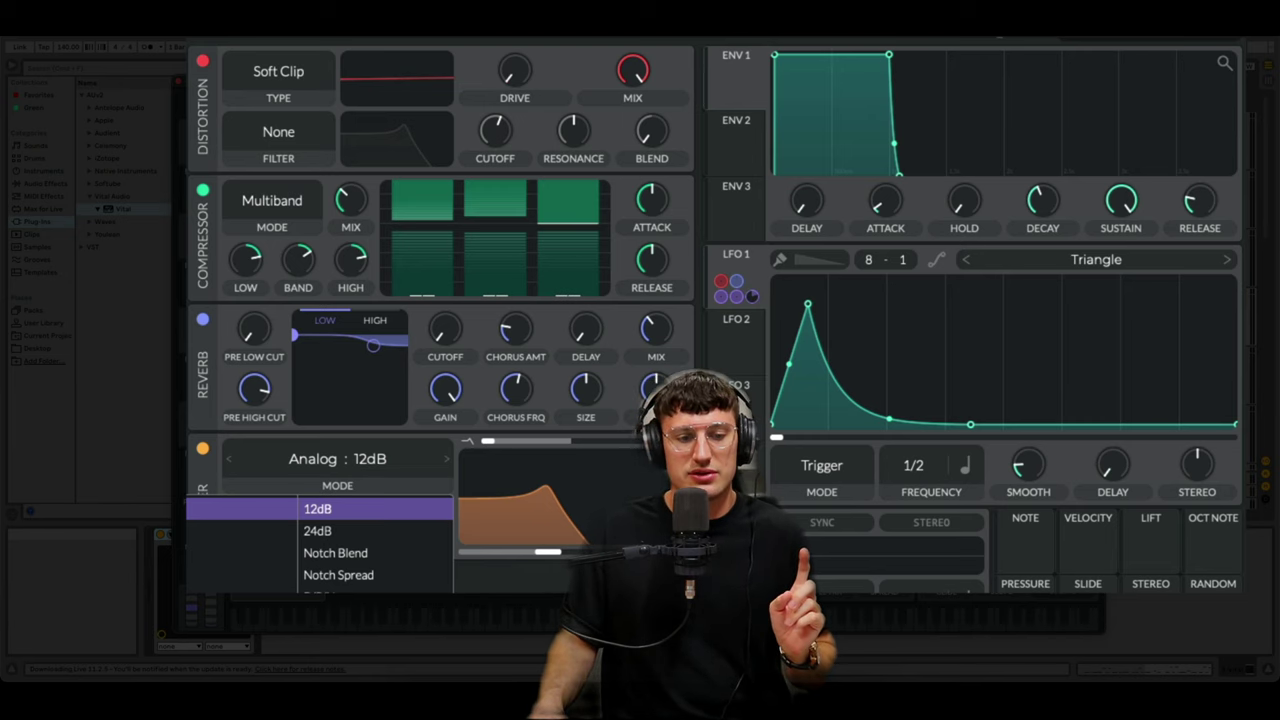
{"action": "left_click", "coordinate": [242, 640]}
{"action": "left_click", "coordinate": [371, 532]}
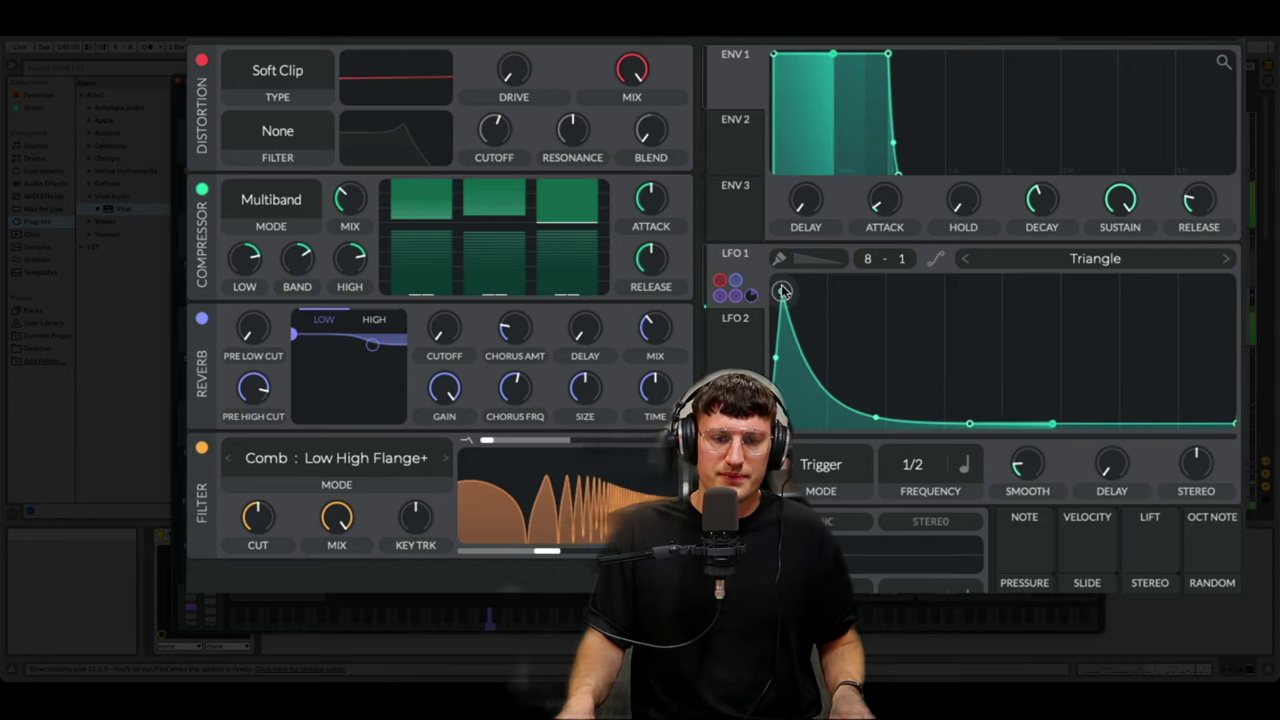
Move LFO 1's peak later in the cycle and bend its rise and fall inward, with an extra low point on the fall.
{"action": "left_click_drag", "start_coordinate": [783, 291], "coordinate": [876, 300]}
{"action": "left_click_drag", "start_coordinate": [820, 367], "coordinate": [821, 390]}
{"action": "left_click_drag", "start_coordinate": [874, 301], "coordinate": [871, 289]}
{"action": "left_click_drag", "start_coordinate": [900, 371], "coordinate": [901, 386]}
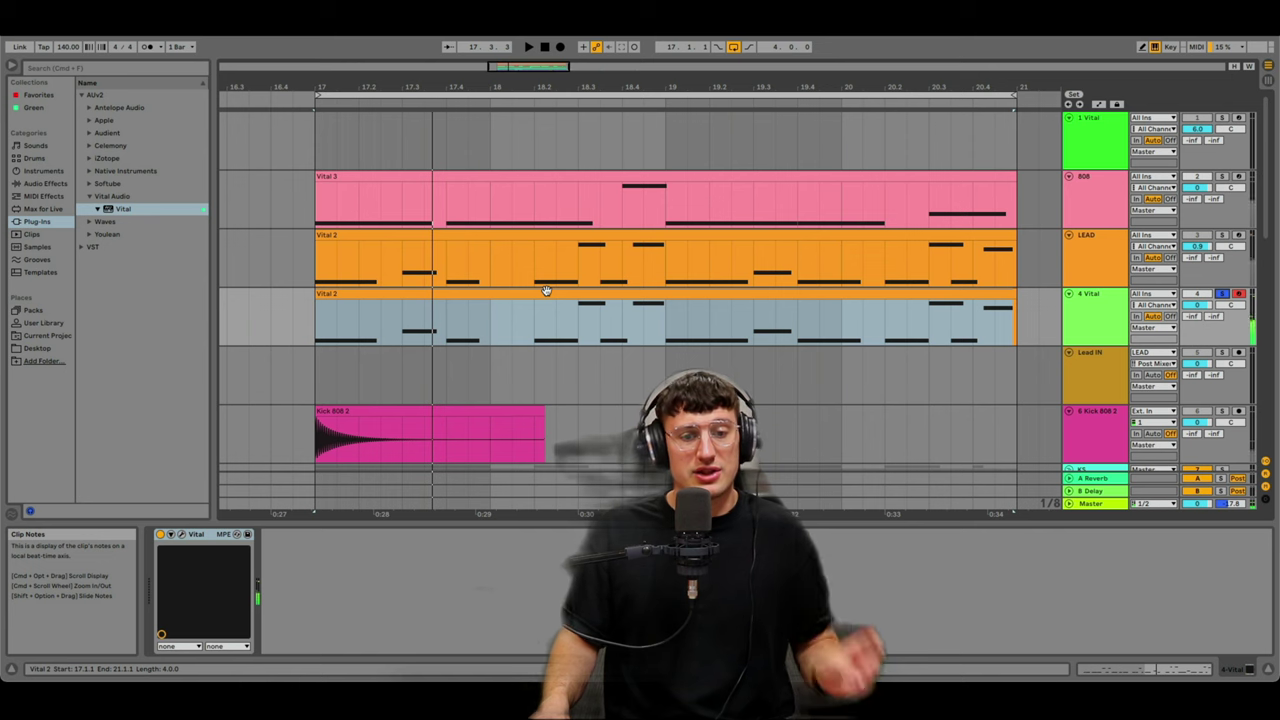
Raise every note in the 4 Vital track's clip by one octave and audition the arrangement.
{"action": "left_click", "coordinate": [546, 292]}
{"action": "left_click", "coordinate": [465, 303]}
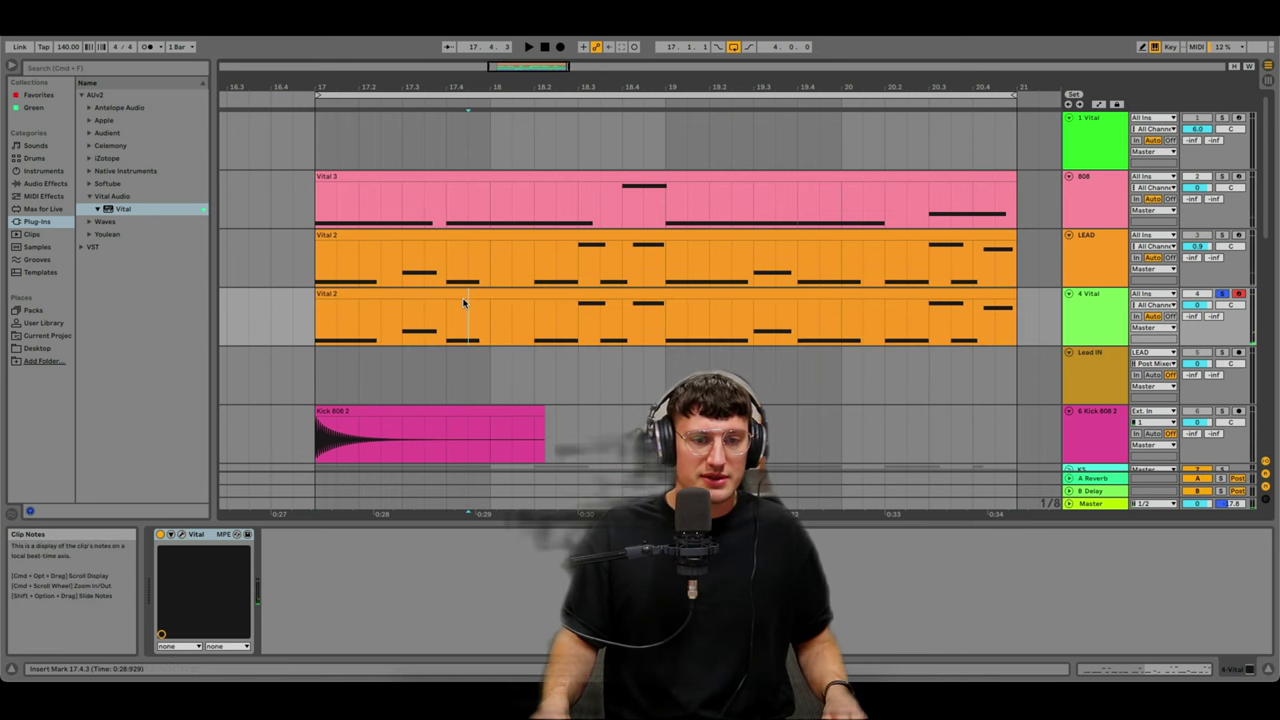
{"action": "left_click", "coordinate": [511, 292]}
{"action": "left_click", "coordinate": [531, 587]}
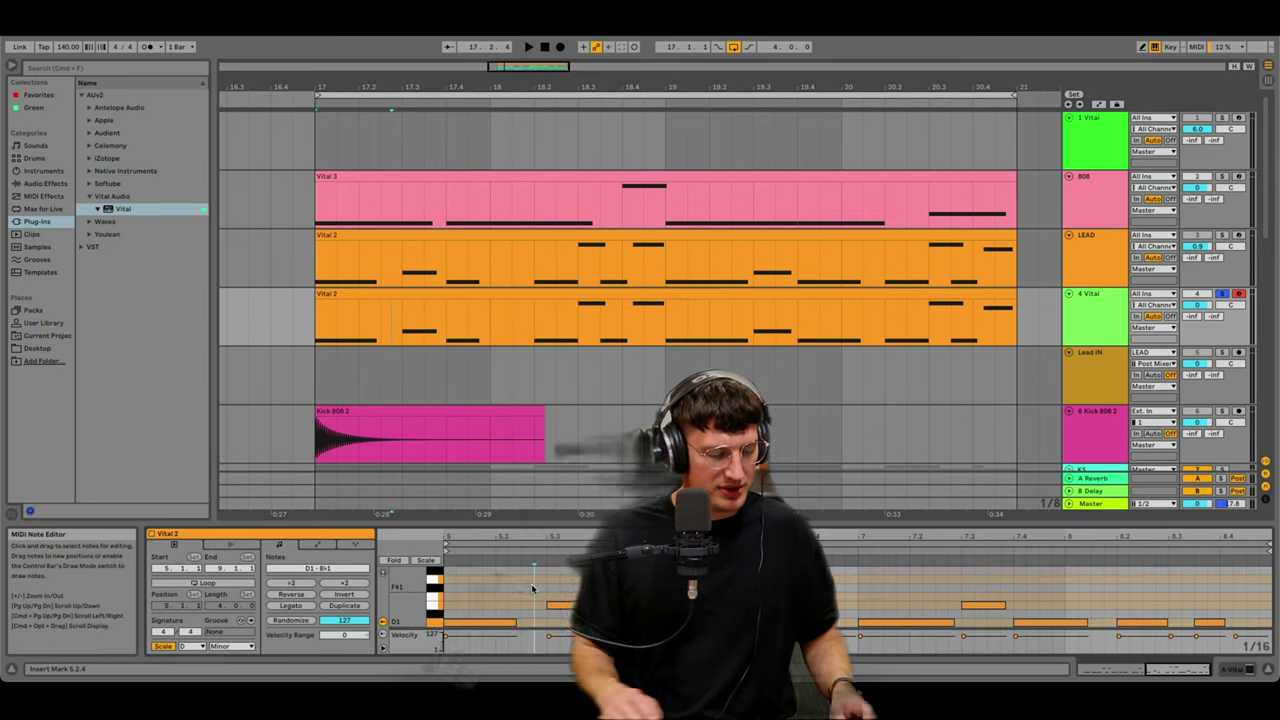
{"action": "key", "text": "super+a"}
{"action": "key", "text": "shift+Up"}
{"action": "key", "text": "space"}
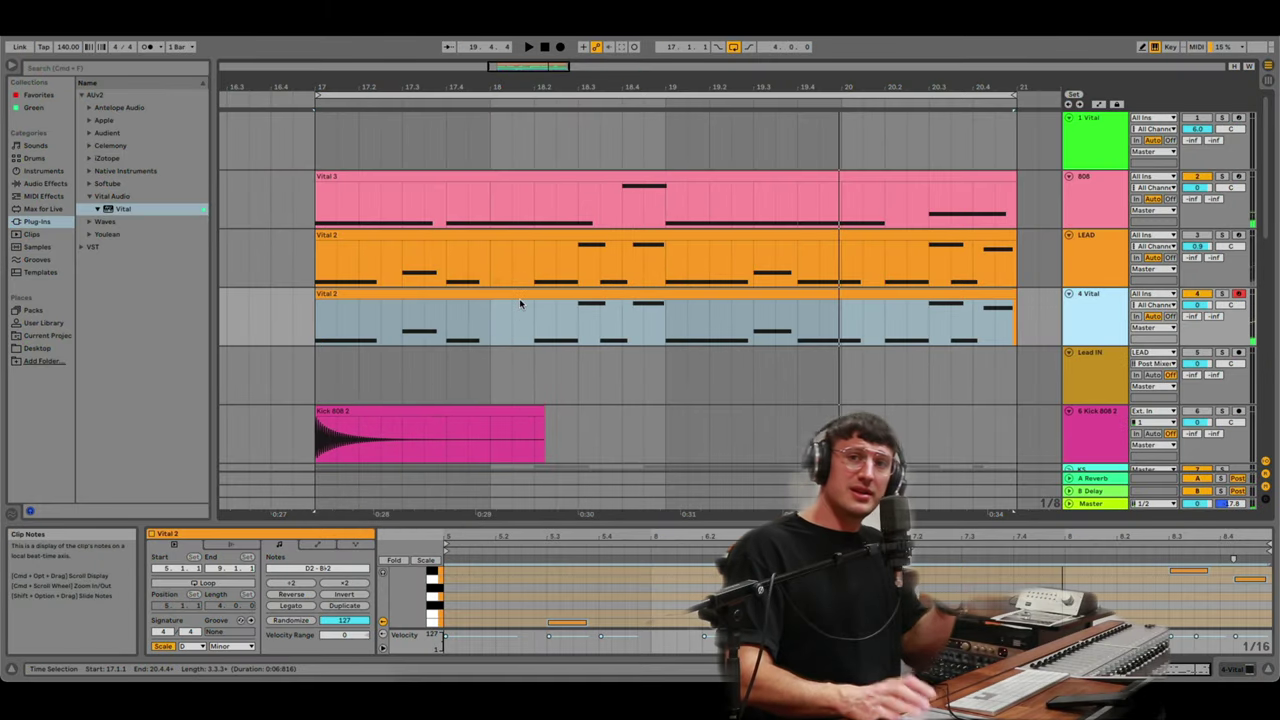
{"action": "left_click", "coordinate": [622, 318]}
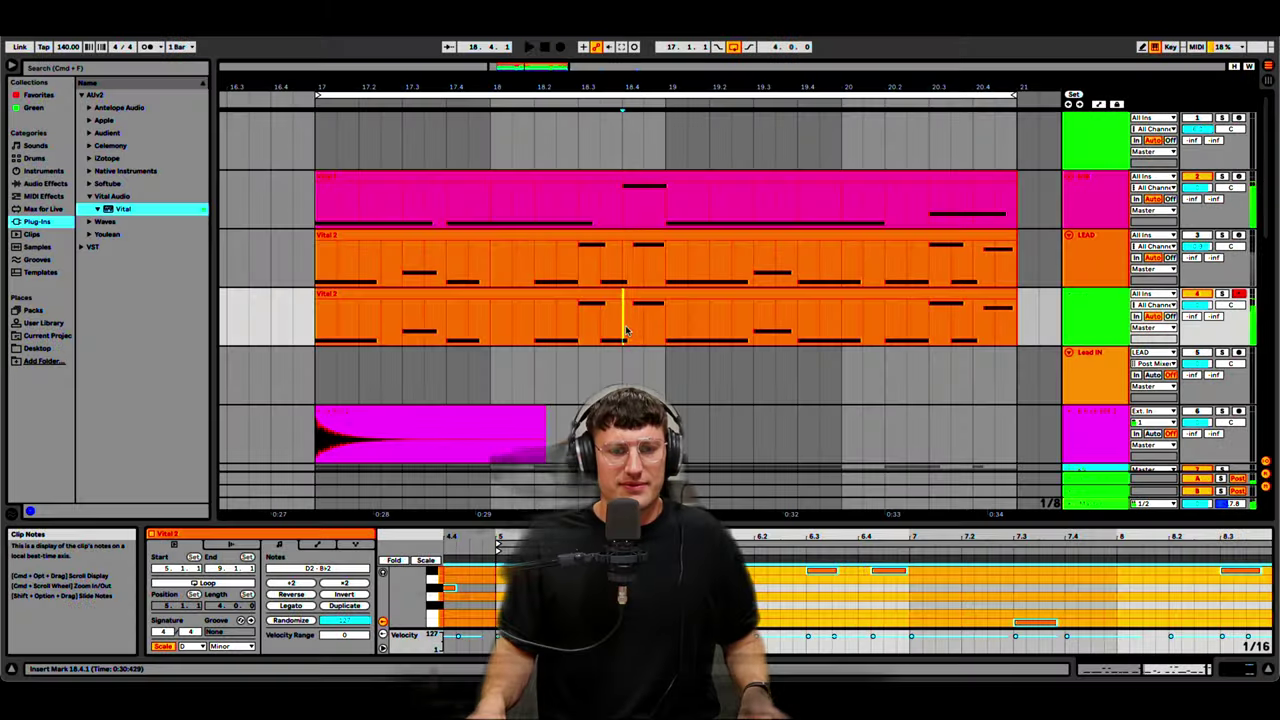
{"action": "key", "text": "space"}
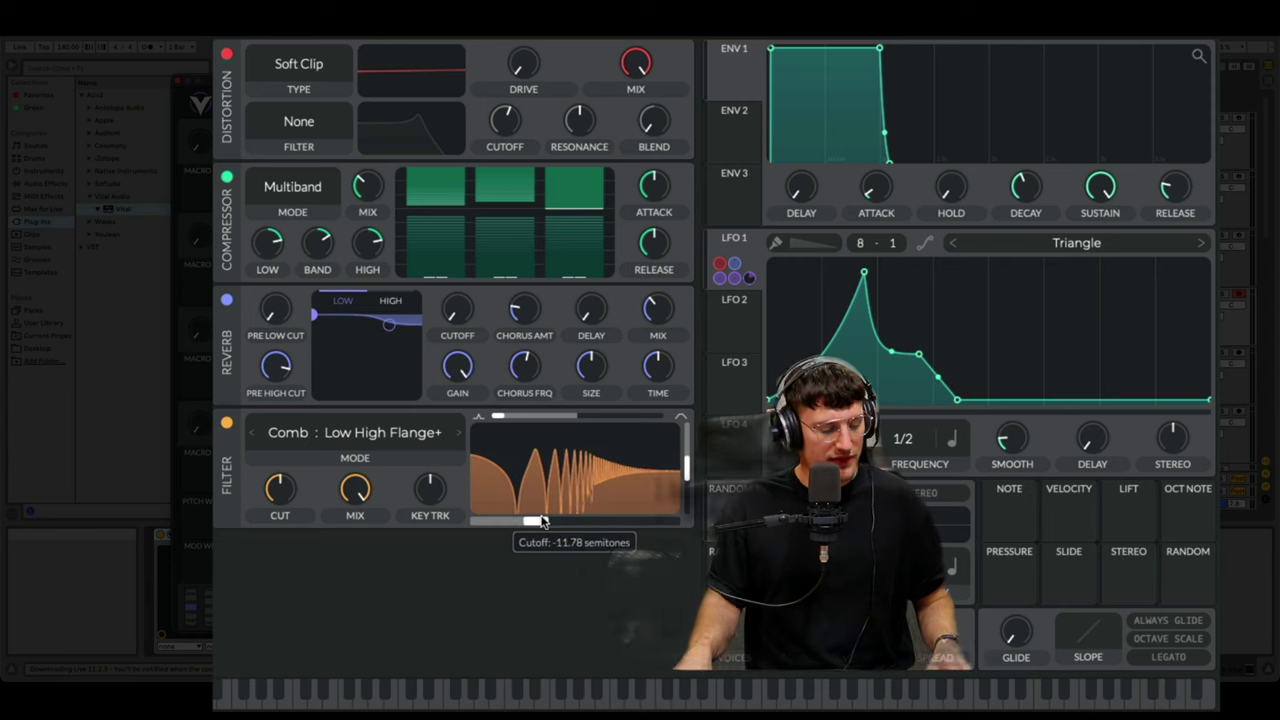
Lower the comb filter's cutoff, turn up its key tracking, and audition the sound from bar 17.
{"action": "mouse_move", "coordinate": [527, 522]}
{"action": "left_mouse_down"}
{"action": "mouse_move", "coordinate": [503, 522]}
{"action": "mouse_move", "coordinate": [557, 520]}
{"action": "mouse_move", "coordinate": [507, 522]}
{"action": "left_mouse_up"}
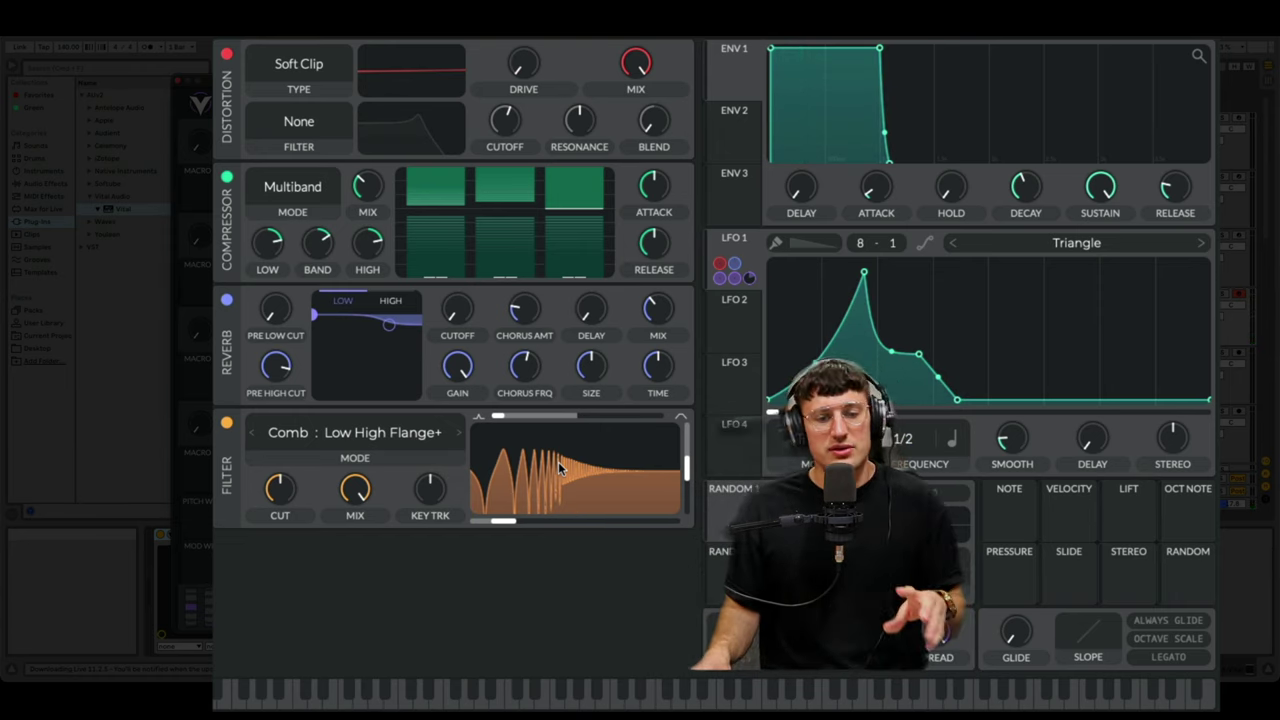
{"action": "mouse_move", "coordinate": [428, 500]}
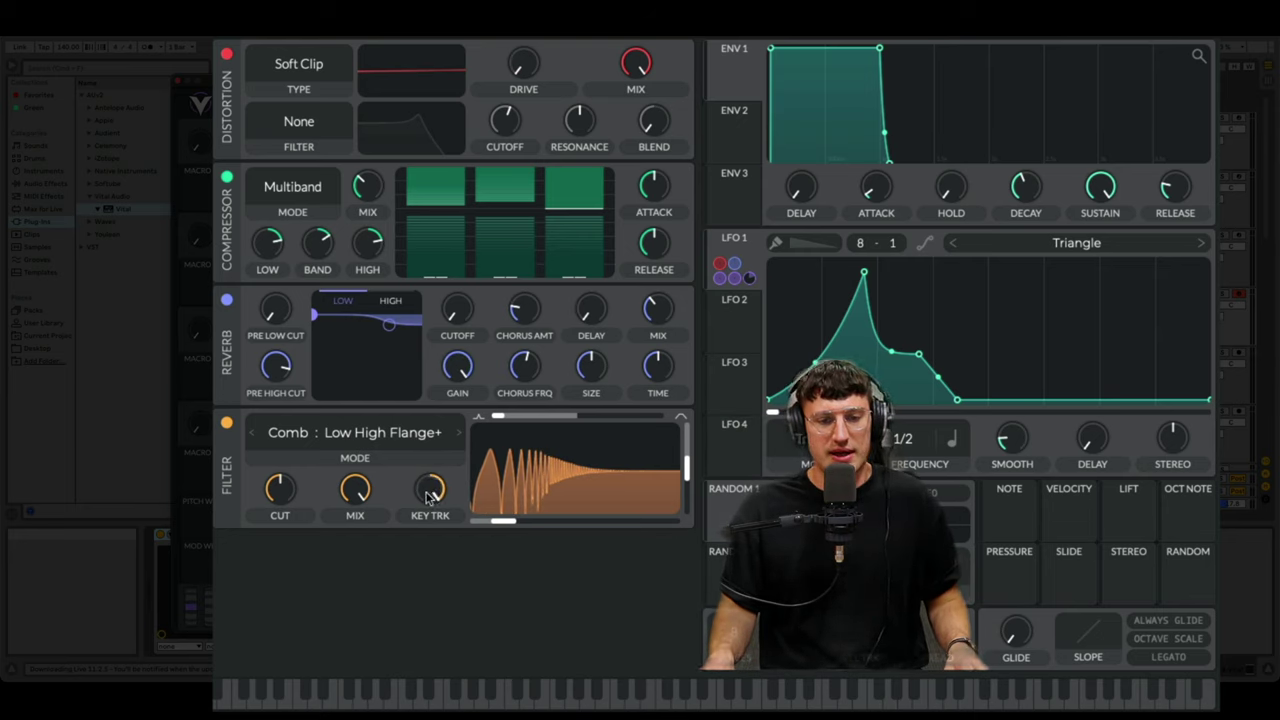
{"action": "left_click_drag", "start_coordinate": [503, 521], "coordinate": [513, 522]}
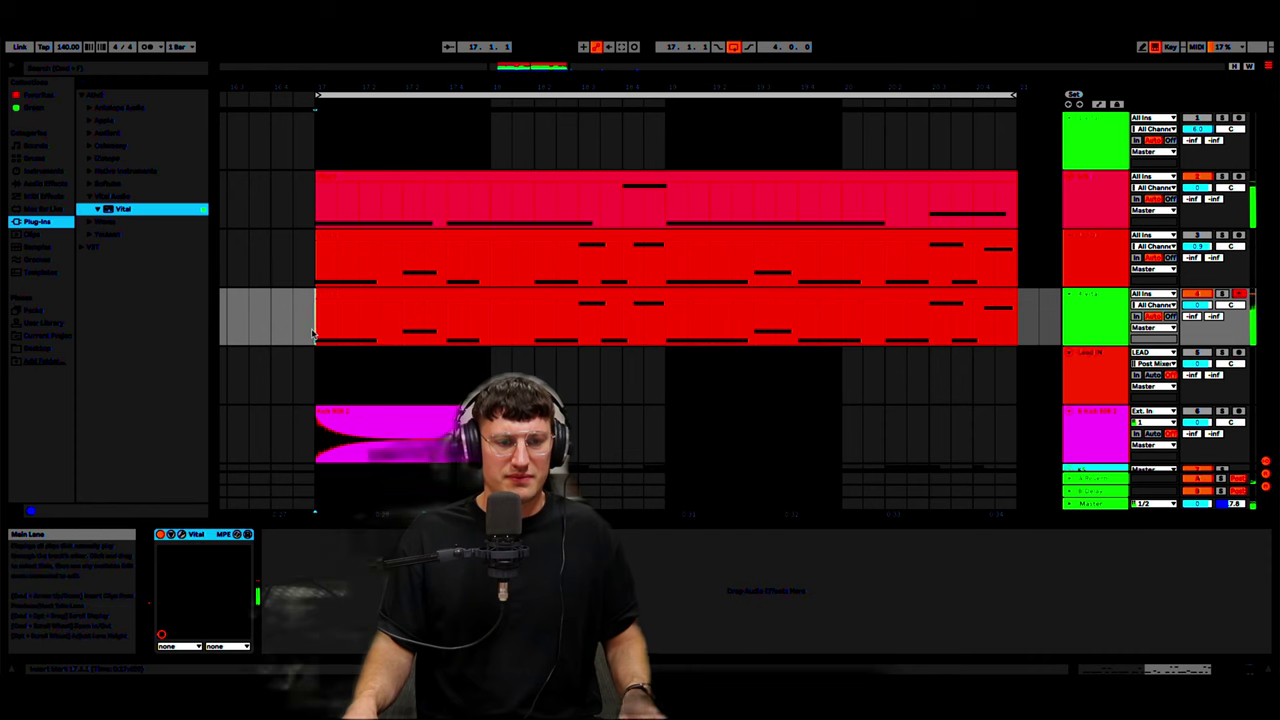
{"action": "key", "text": "space"}
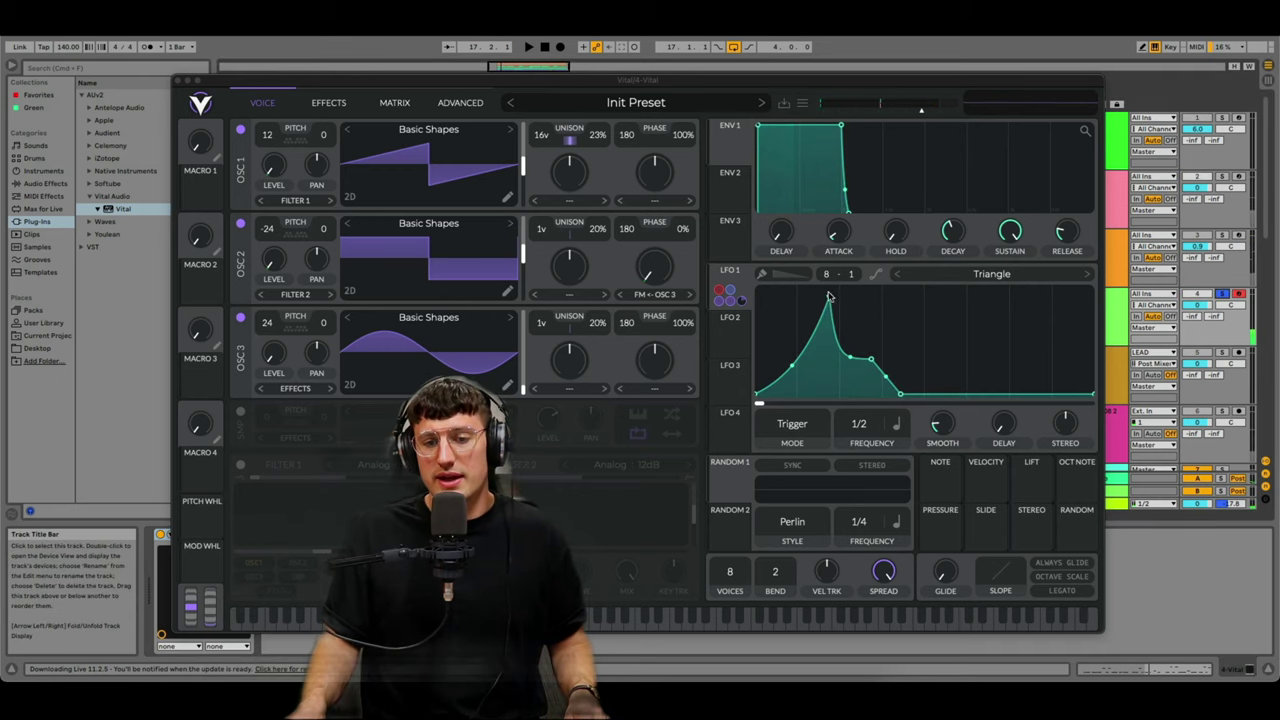
Reshape LFO 1 by removing the fall's extra point, moving the peak slightly earlier and bowing the falling curve outward.
{"action": "left_click_drag", "start_coordinate": [828, 297], "coordinate": [822, 295]}
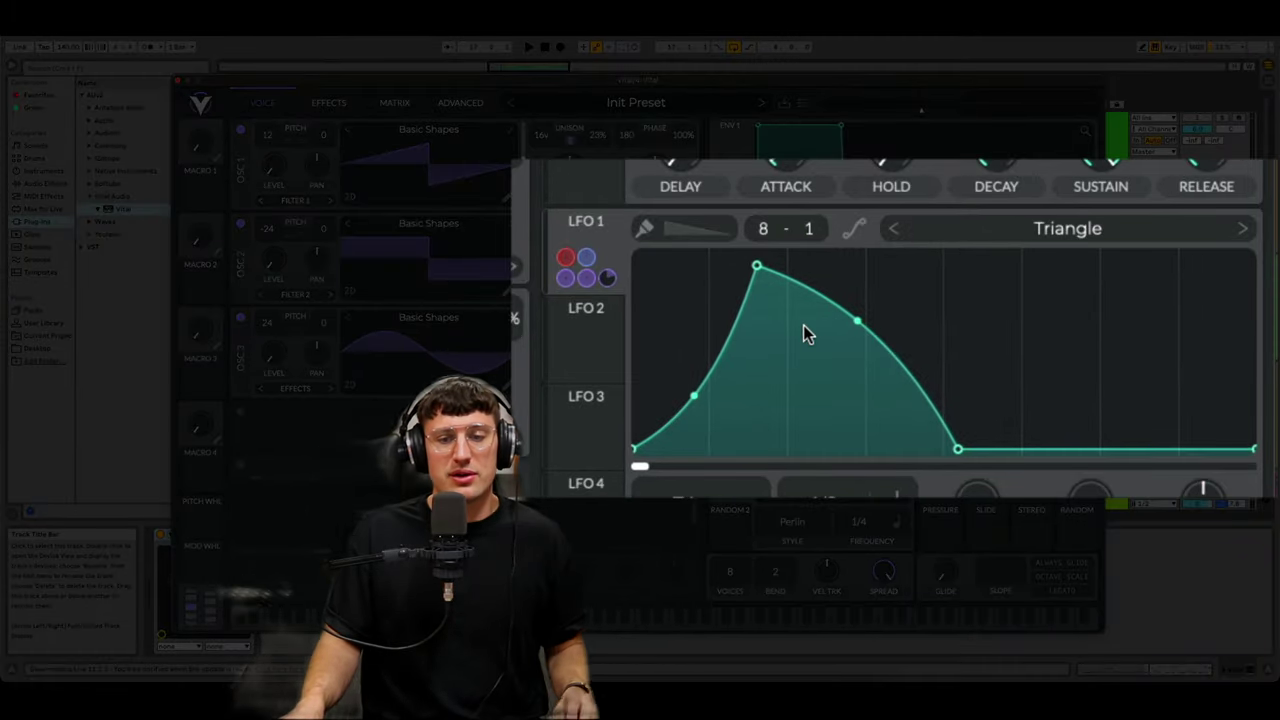
{"action": "key", "text": "space"}
{"action": "left_click_drag", "start_coordinate": [854, 319], "coordinate": [943, 300]}
{"action": "double_click", "coordinate": [817, 285]}
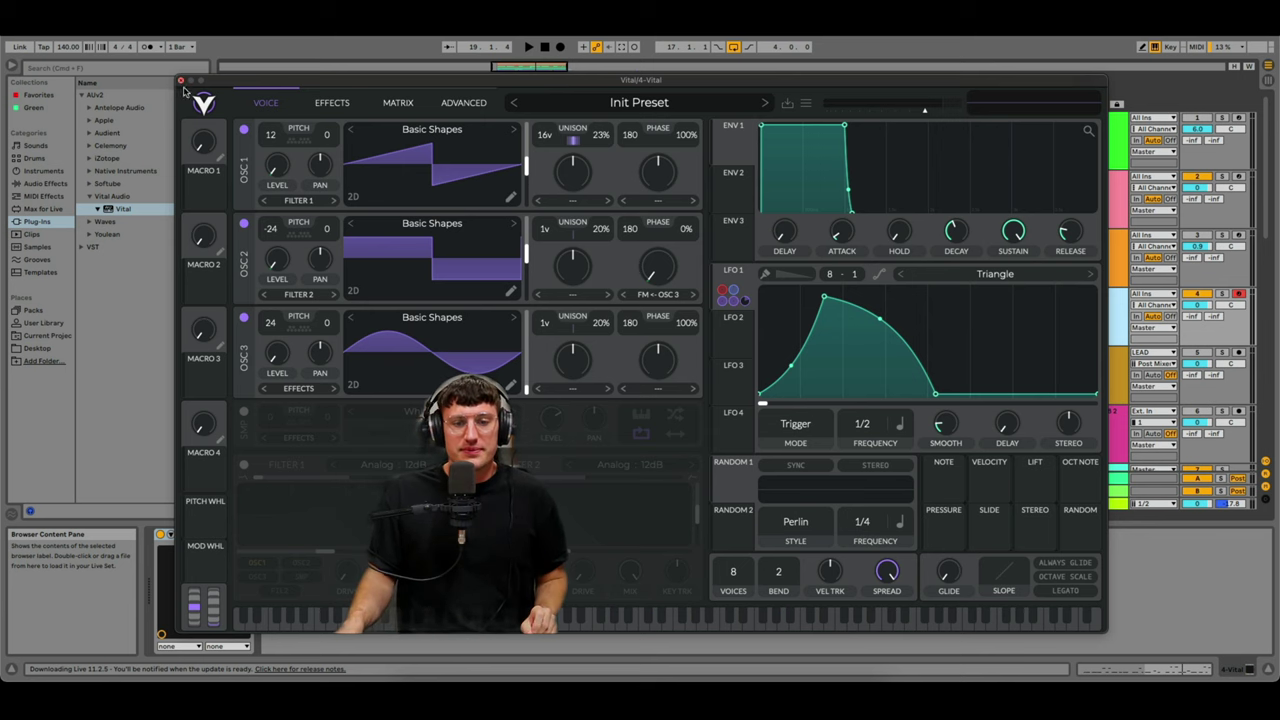
Reopen Vital's window on the 4 Vital track and expose oscillator 3's level as an automatable parameter.
{"action": "left_click", "coordinate": [181, 80]}
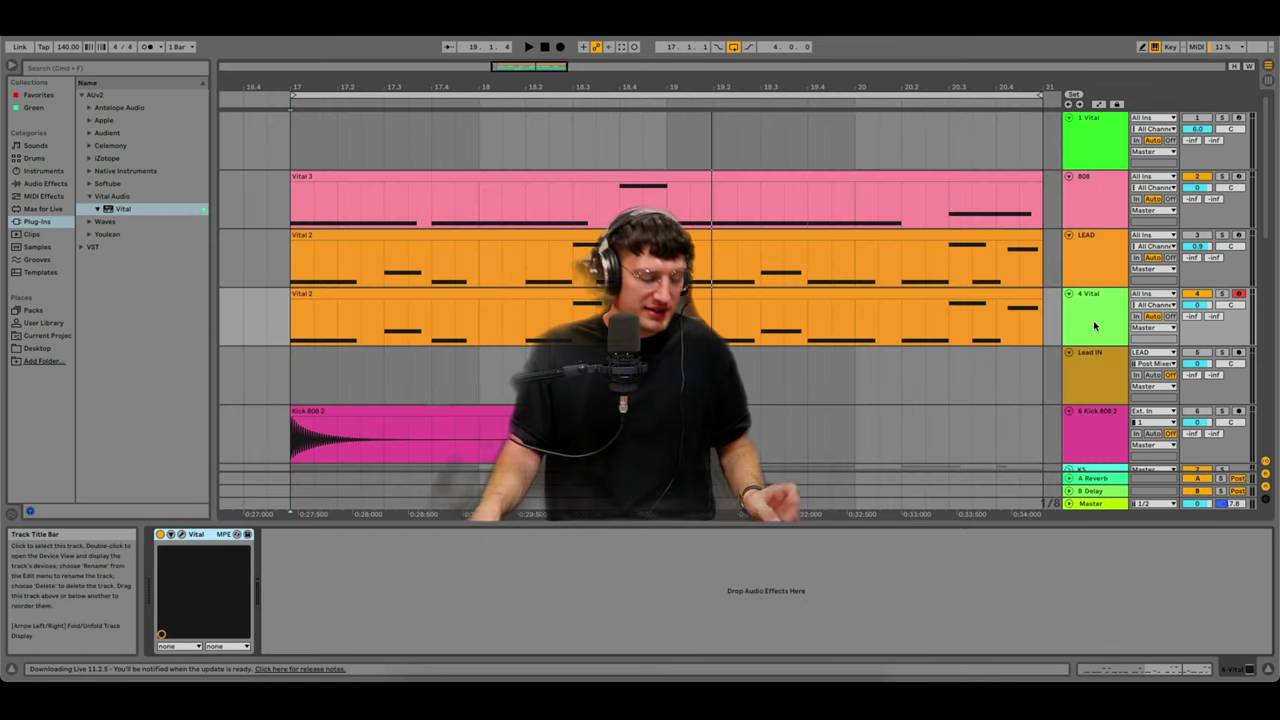
{"action": "left_click", "coordinate": [181, 535]}
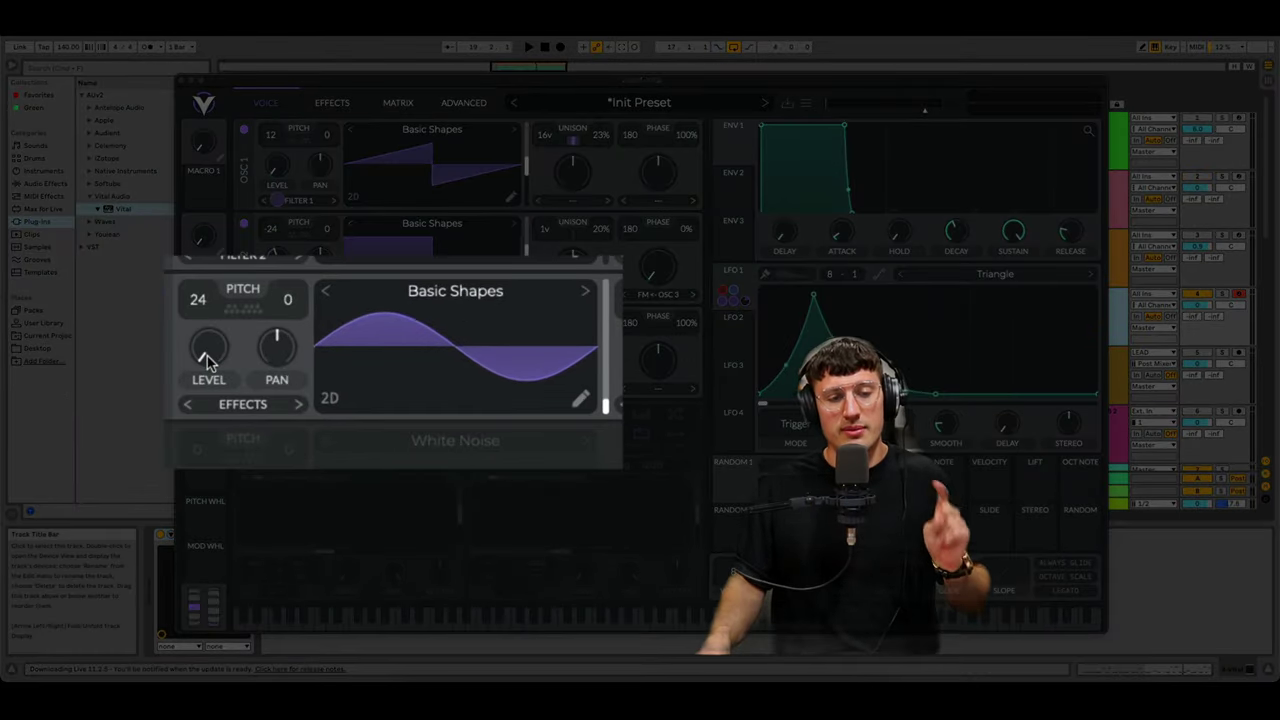
{"action": "left_click_drag", "start_coordinate": [207, 356], "coordinate": [223, 451]}
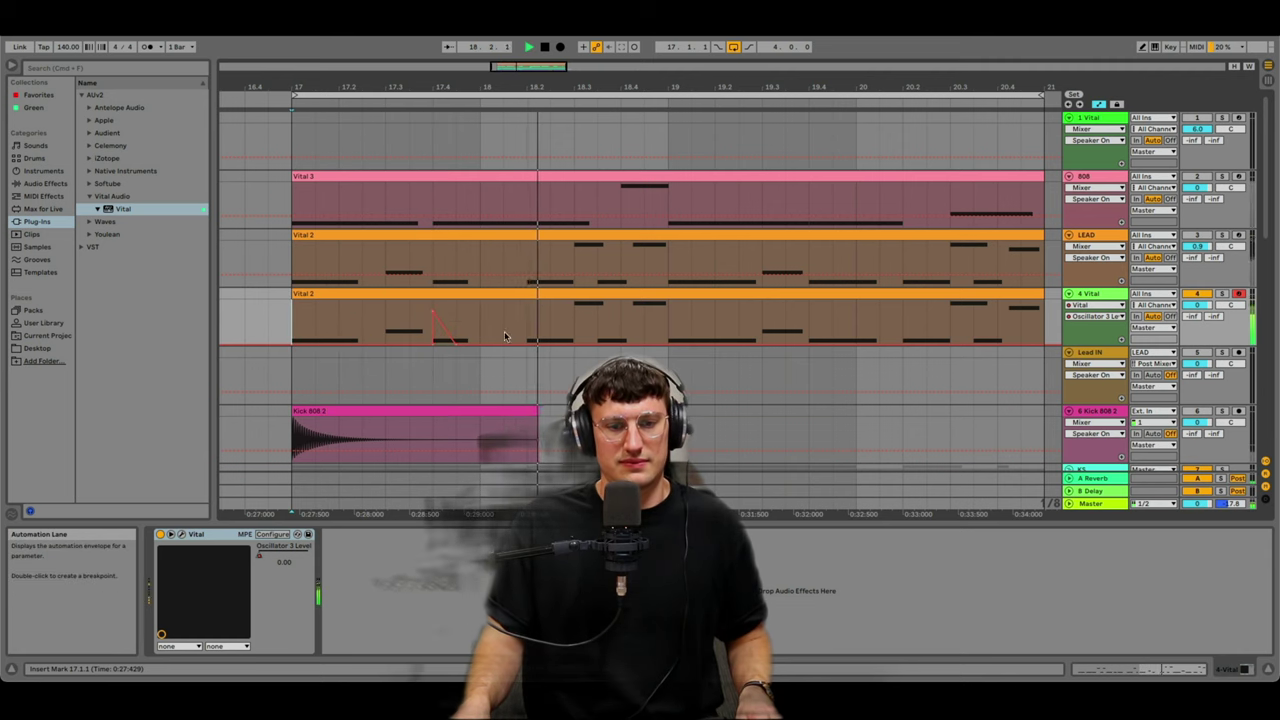
Add Oscillator 3 Level automation spikes around 18.3 and 20.3 on the 4 Vital track.
{"action": "key", "text": "space"}
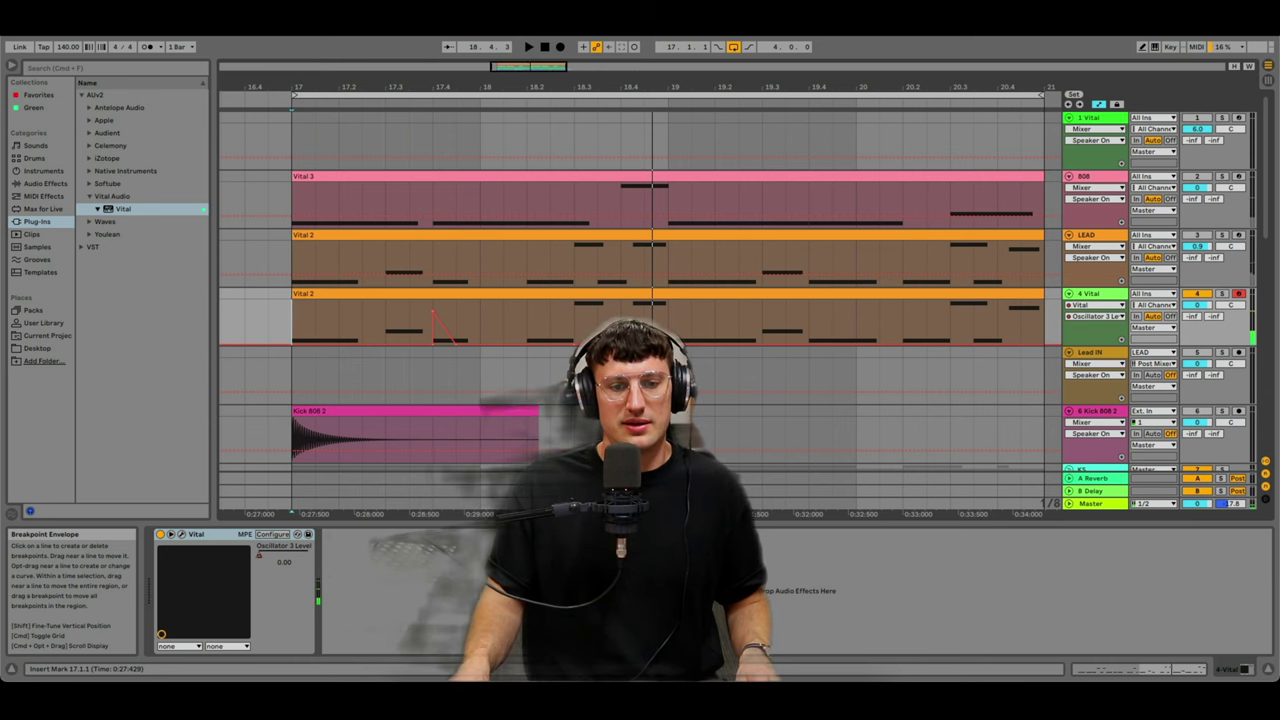
{"action": "left_click_drag", "start_coordinate": [504, 323], "coordinate": [518, 323]}
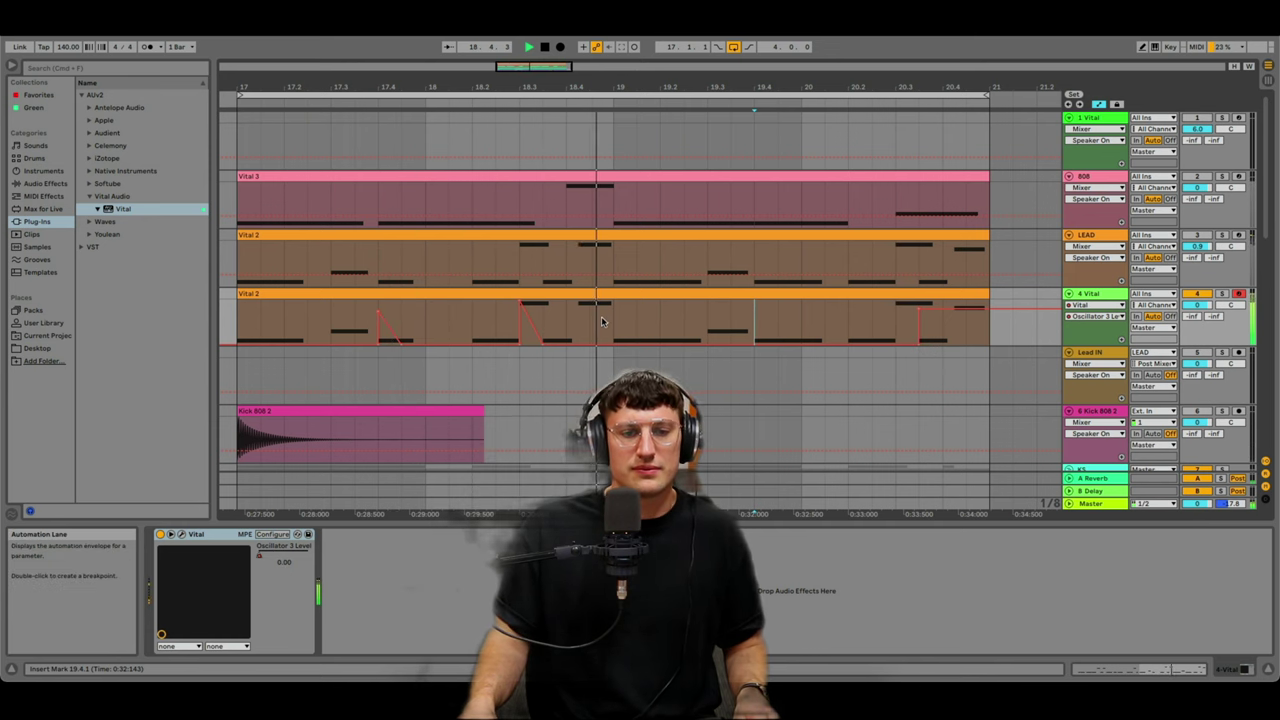
{"action": "left_click_drag", "start_coordinate": [519, 343], "coordinate": [497, 343]}
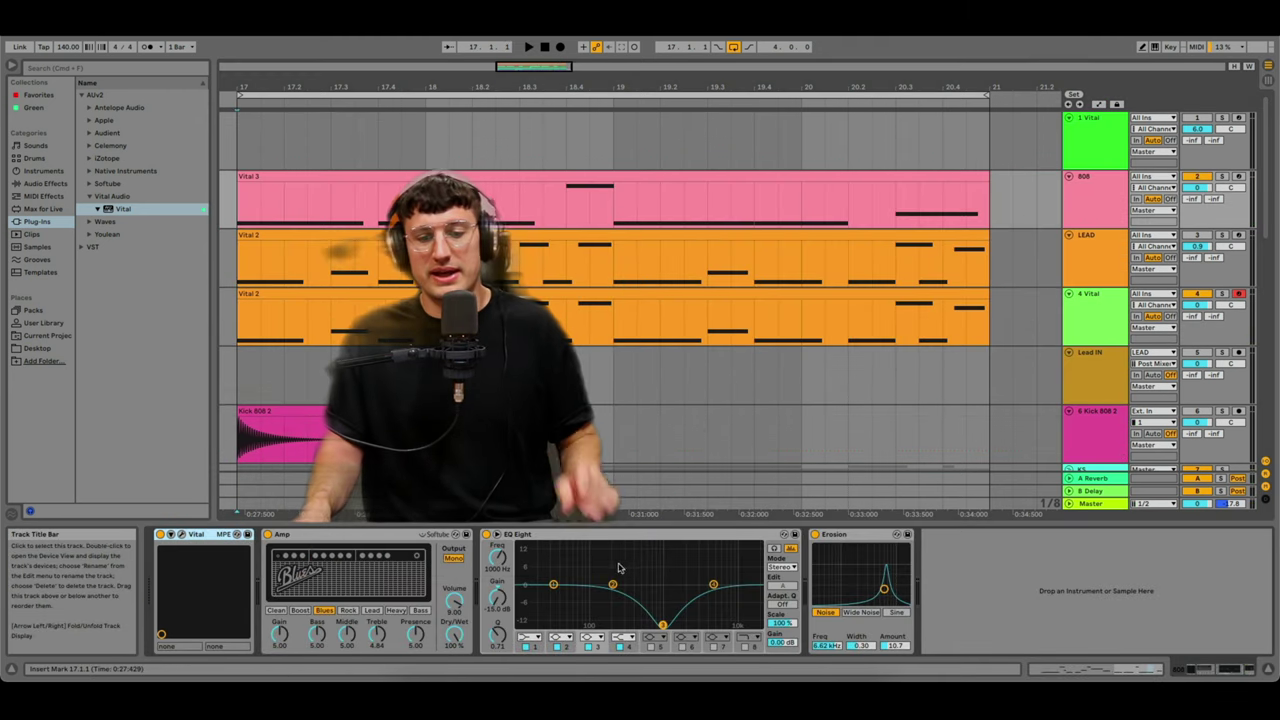
Enable EQ Eight's band 8 high-cut filter and lower its frequency to about 84.8 Hz during playback.
{"action": "left_click", "coordinate": [748, 646]}
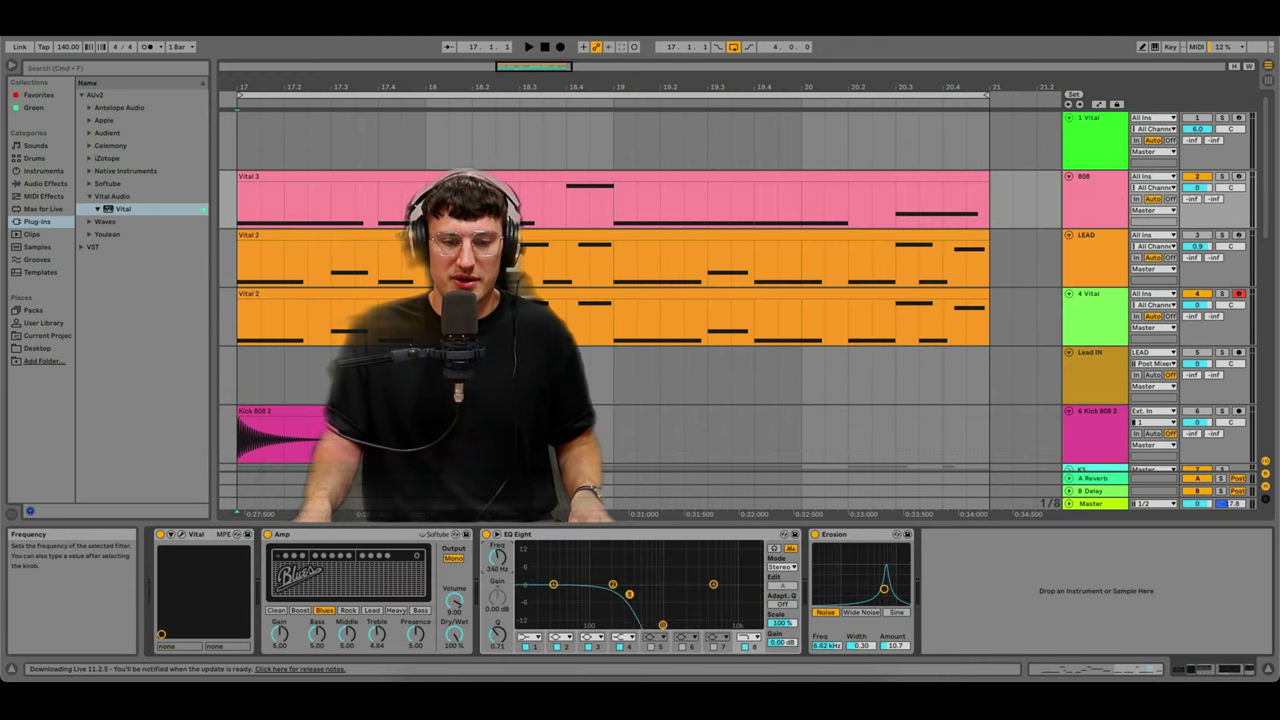
{"action": "key", "text": "space"}
{"action": "left_click_drag", "start_coordinate": [503, 563], "coordinate": [503, 571]}
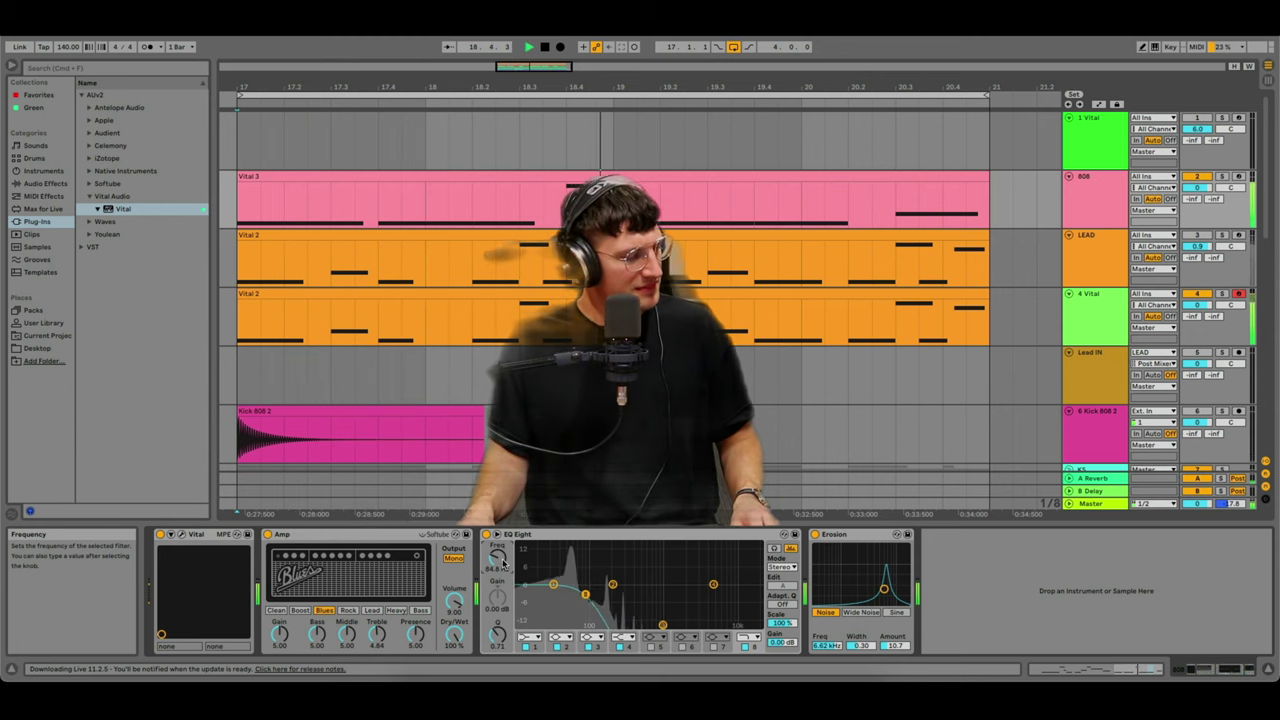